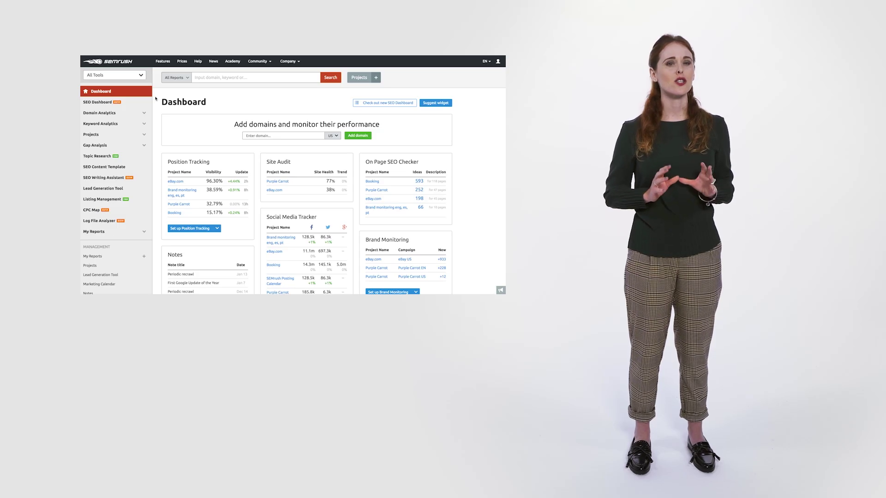
# Step: Switch from All Tools to the Social Media Toolkit and scroll through its Poster and Tracker overview
pyautogui.click(141, 76)
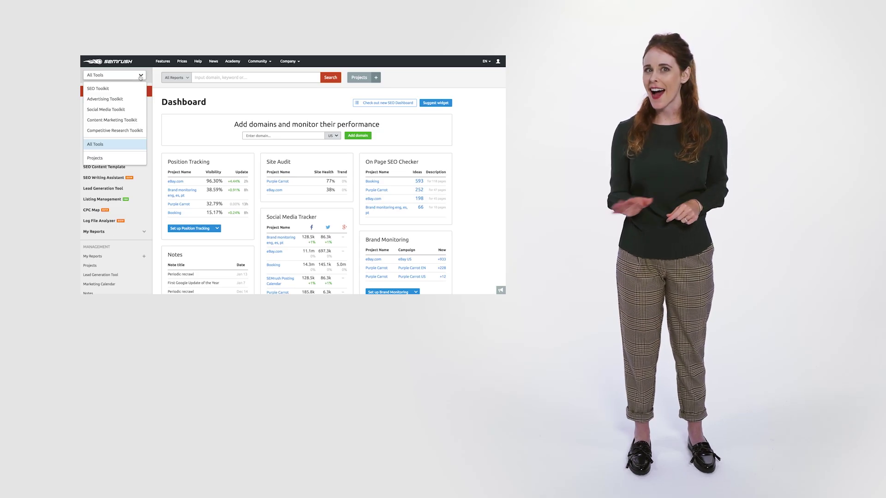
pyautogui.click(136, 110)
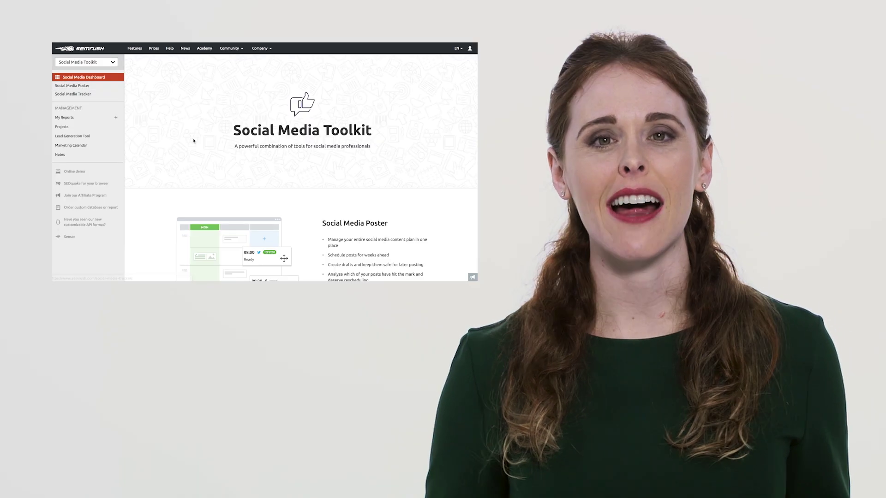
pyautogui.scroll(-3, 193, 141)
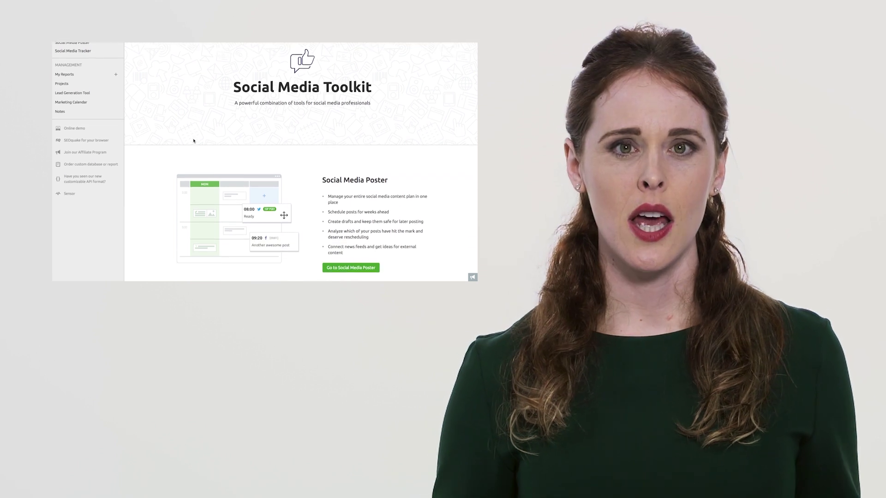
pyautogui.scroll(-2, 194, 141)
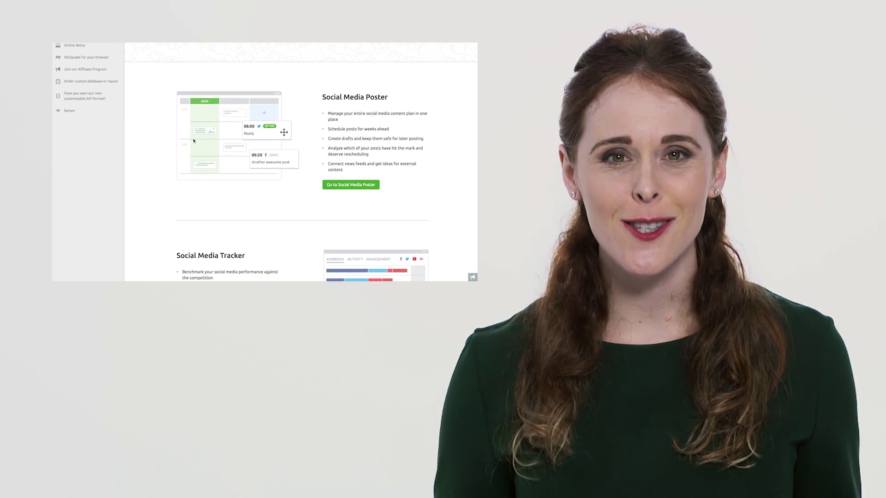
pyautogui.scroll(-3, 193, 140)
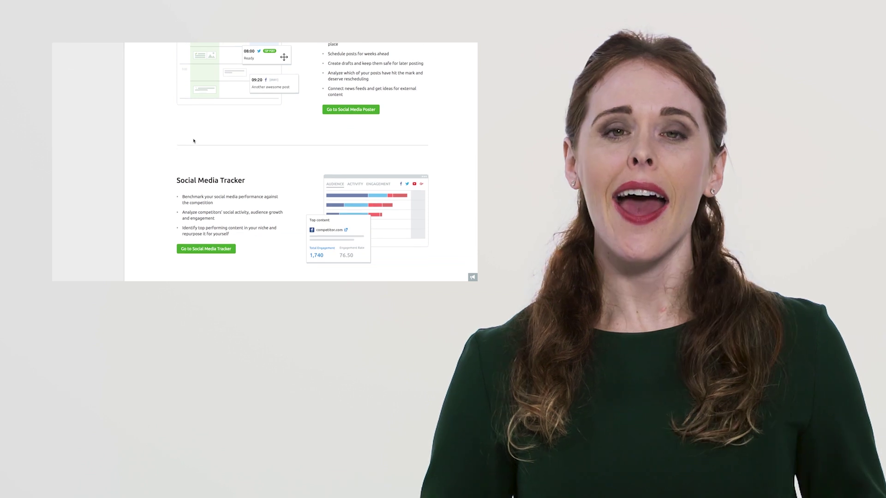
pyautogui.scroll(4, 193, 141)
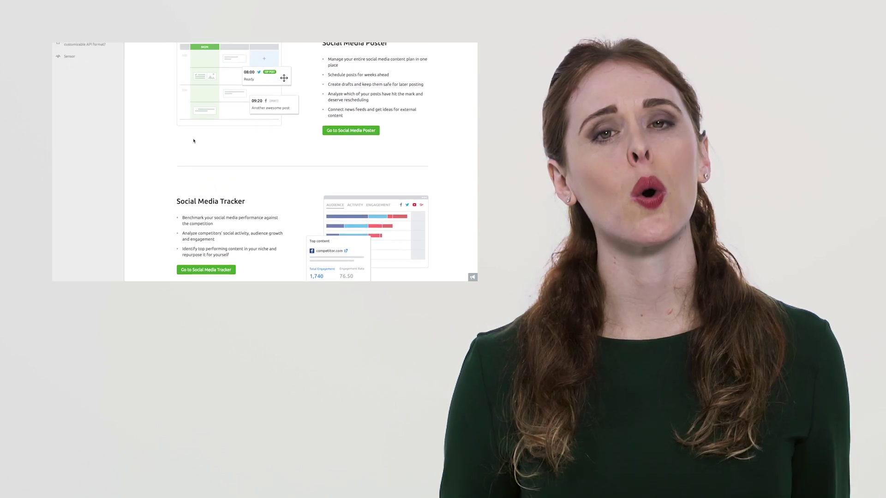
pyautogui.scroll(5, 193, 141)
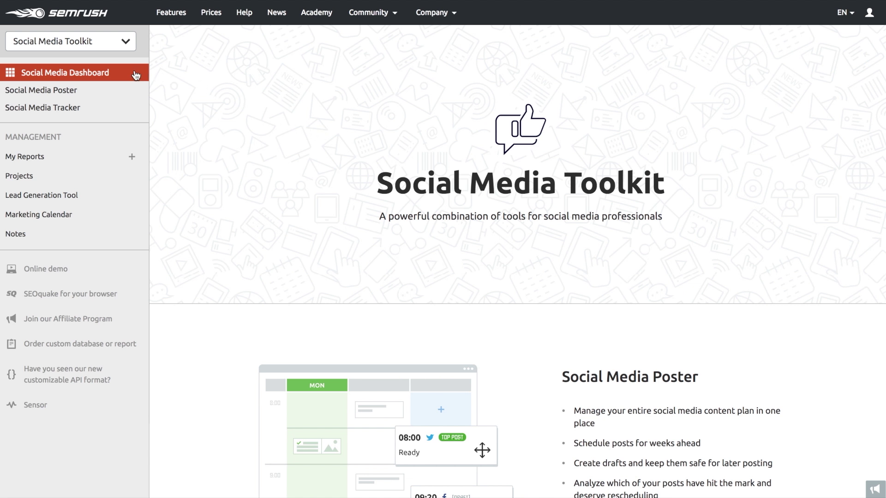
pyautogui.click(120, 113)
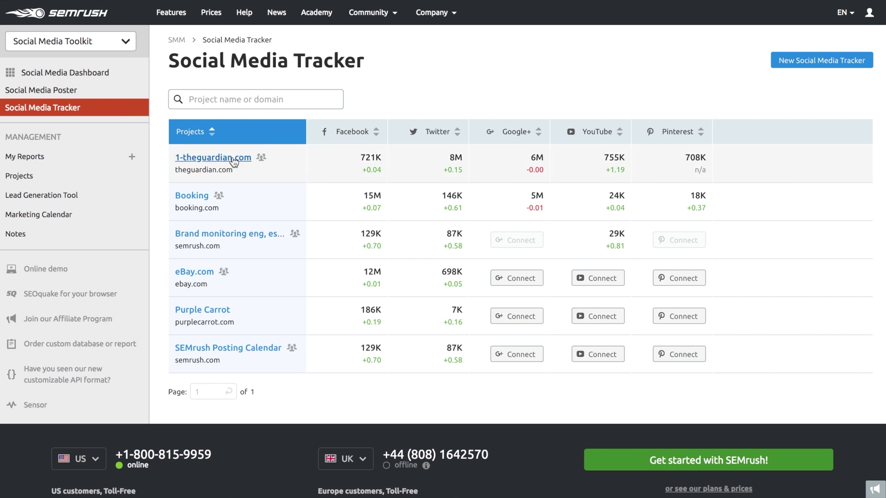
pyautogui.click(233, 160)
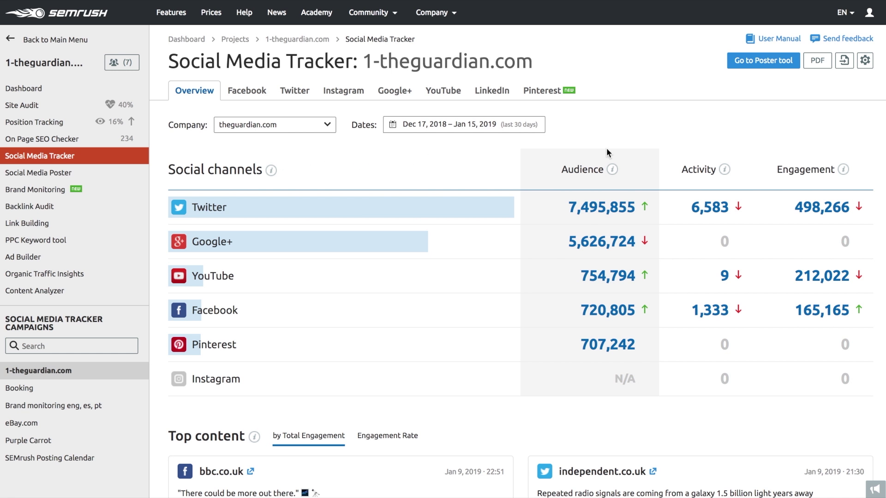
pyautogui.click(864, 60)
pyautogui.click(832, 83)
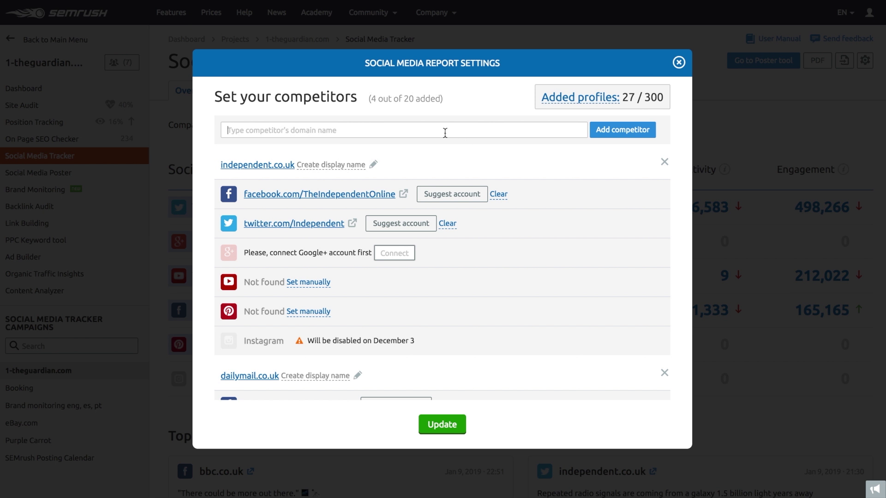
pyautogui.click(611, 137)
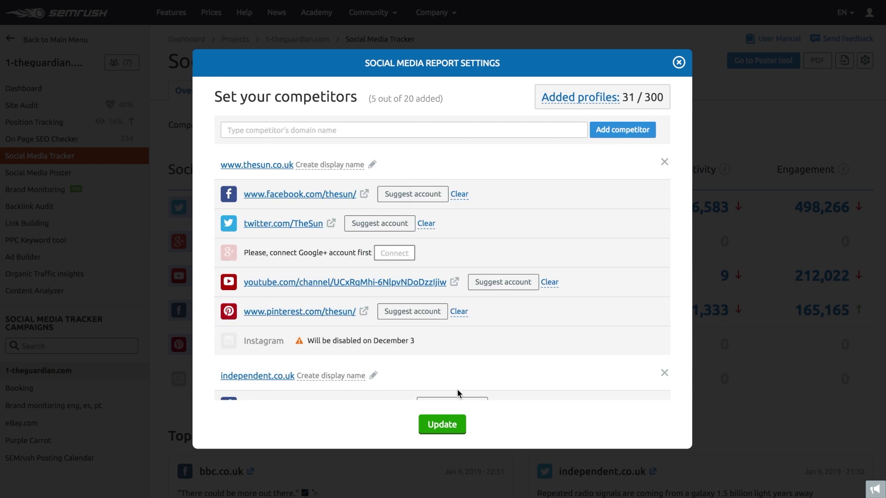
pyautogui.click(444, 424)
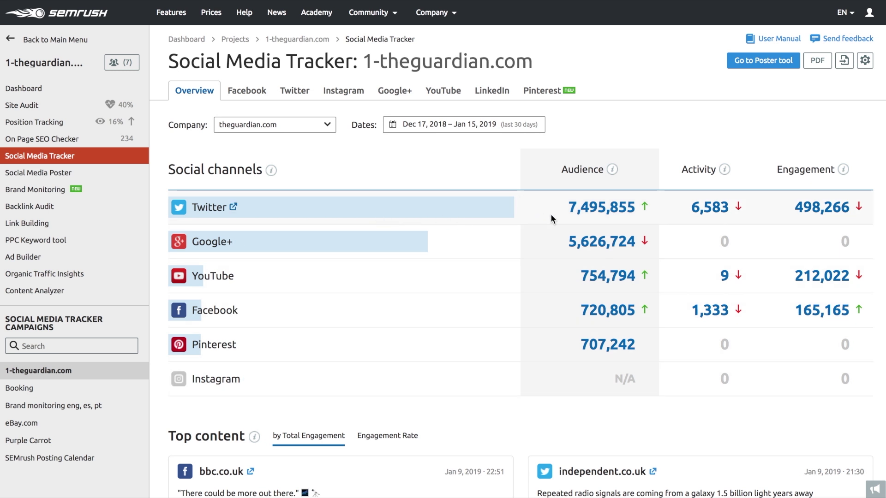
# Step: Scroll to the competitor chart and toggle Facebook off and back on in the comparison bars
pyautogui.moveTo(706, 219)
pyautogui.scroll(-2, 877, 256)
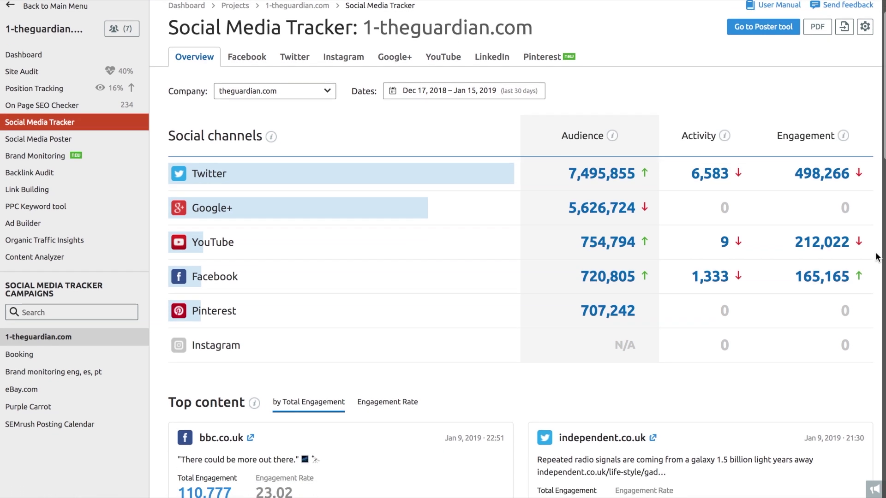
pyautogui.scroll(-3, 869, 257)
pyautogui.scroll(-7, 868, 262)
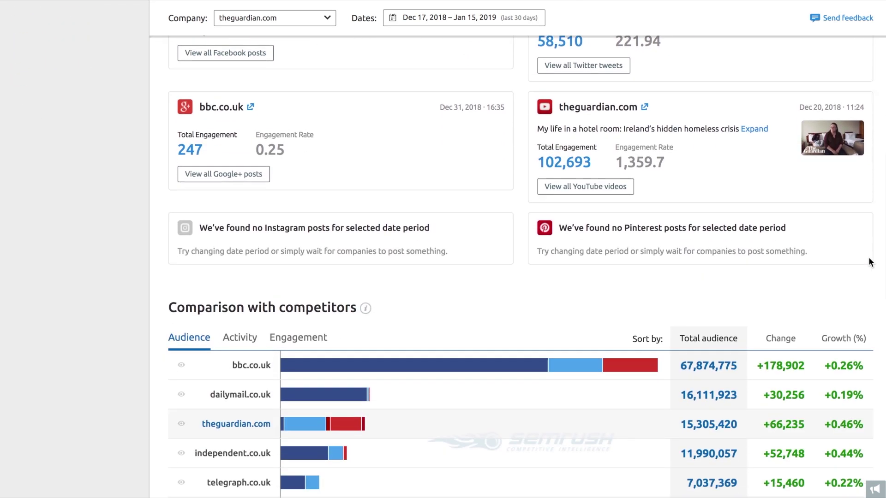
pyautogui.scroll(-3, 869, 262)
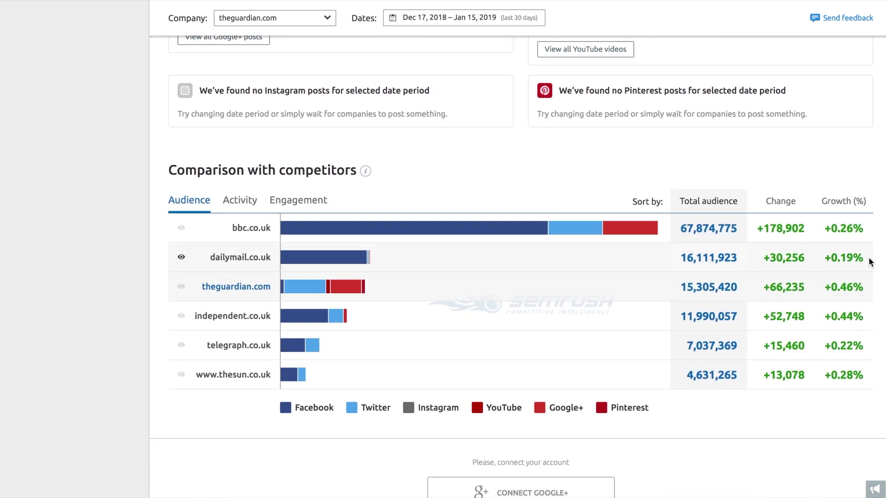
pyautogui.moveTo(608, 236)
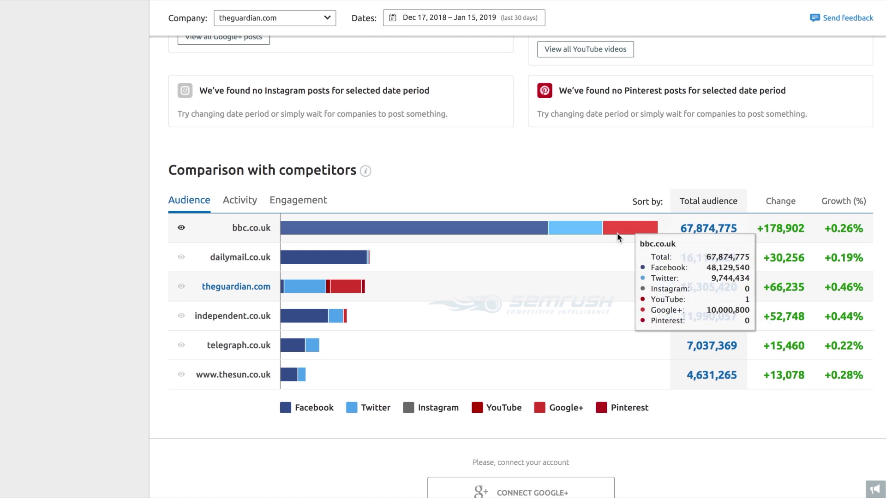
pyautogui.click(286, 408)
pyautogui.click(286, 410)
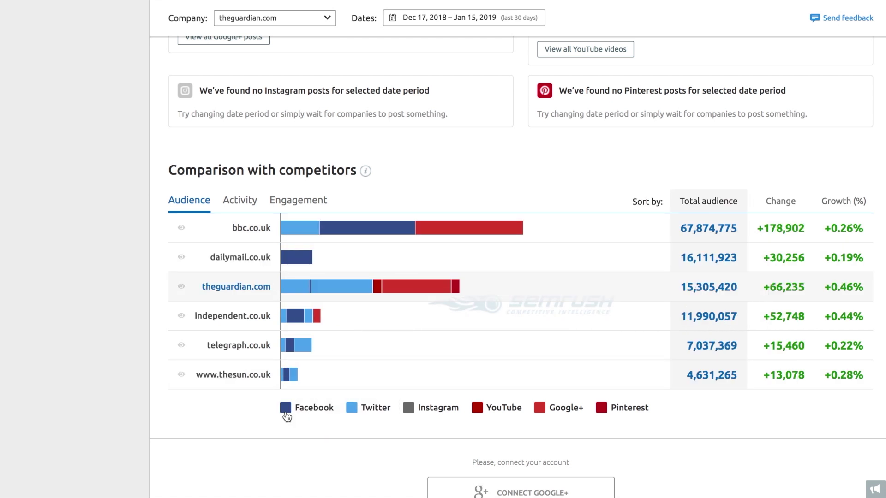
# Step: Rank the Top content posts by Engagement Rate
pyautogui.scroll(7, 260, 414)
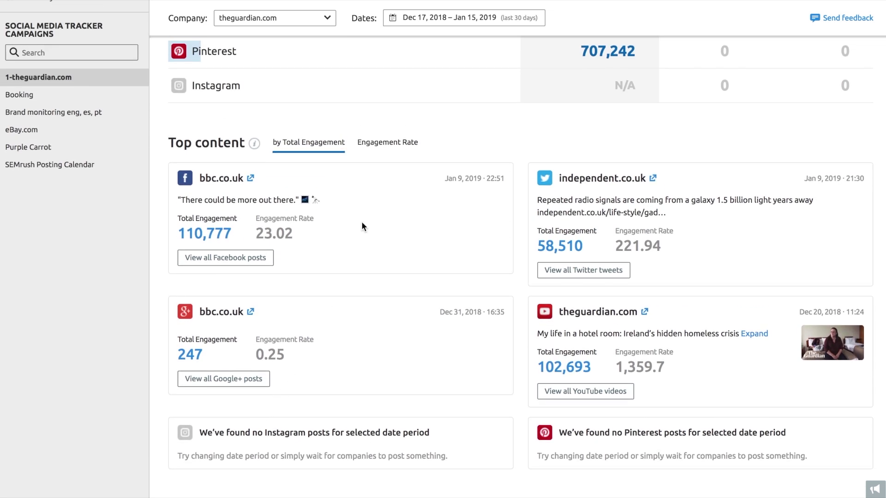
pyautogui.click(386, 143)
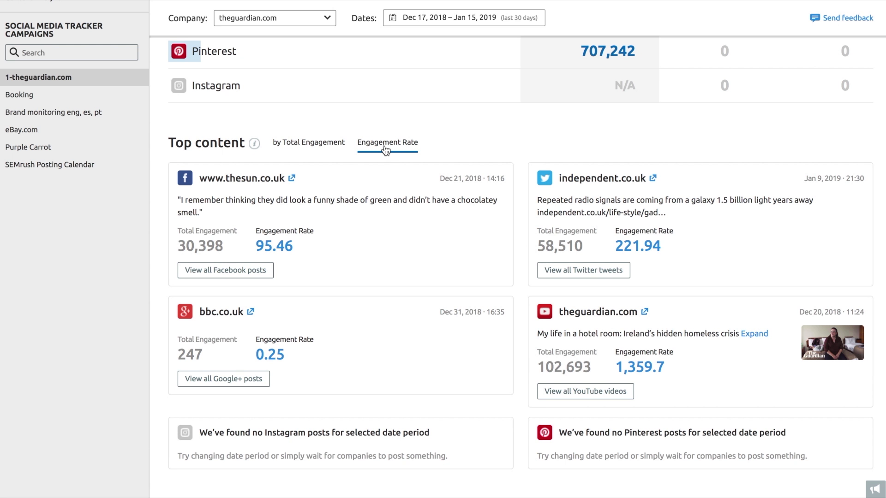
pyautogui.scroll(6, 386, 150)
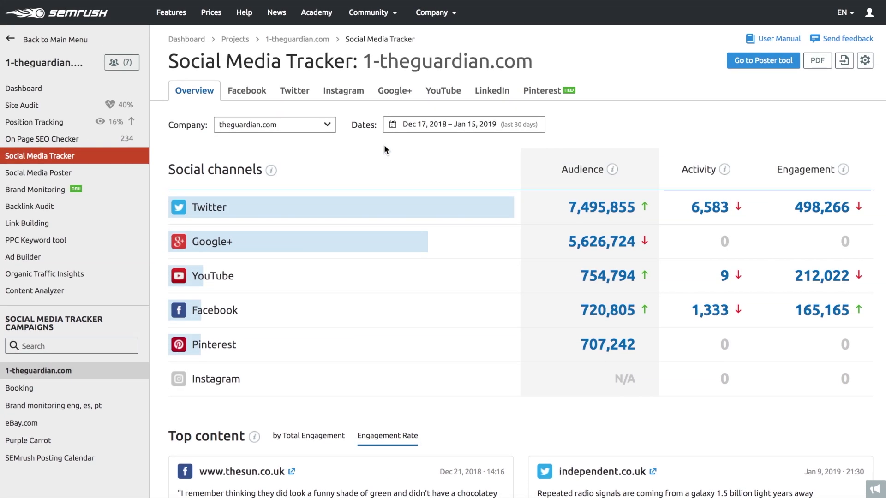
# Step: Open the Facebook tab and scroll through theguardian.com's 1333 posts ranked by total engagement
pyautogui.click(257, 93)
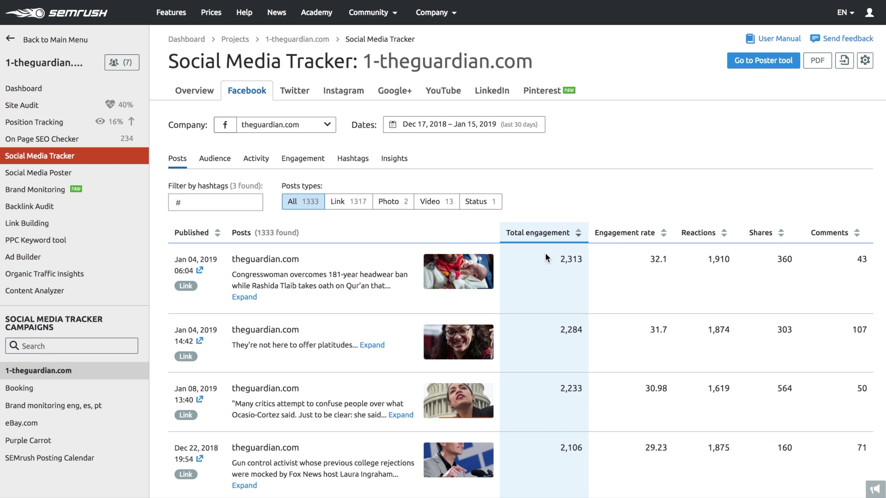
pyautogui.scroll(-3, 545, 257)
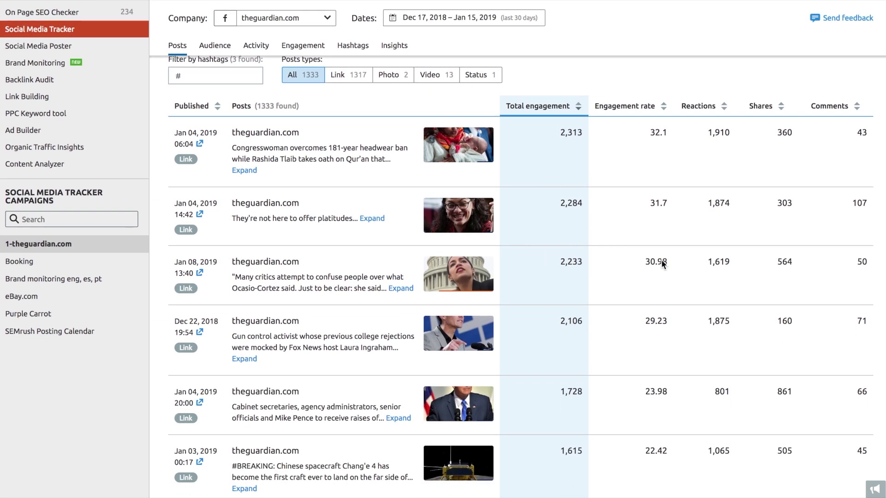
pyautogui.scroll(3, 548, 275)
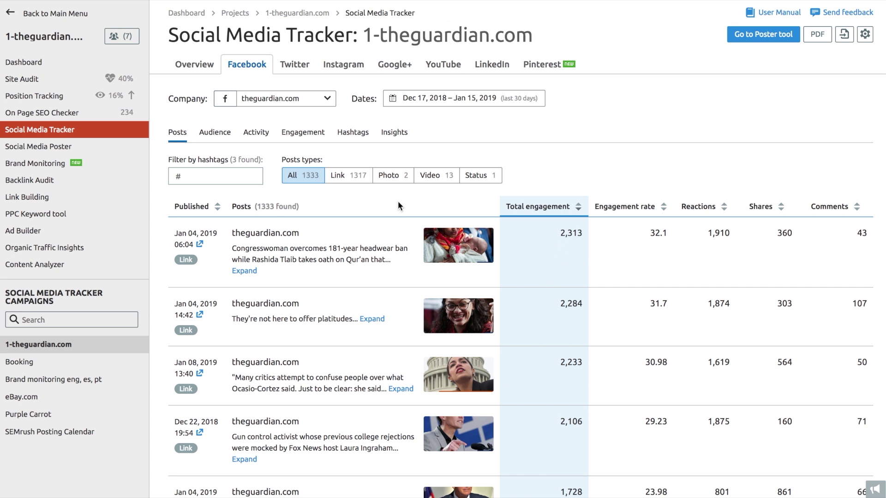
pyautogui.scroll(1, 398, 201)
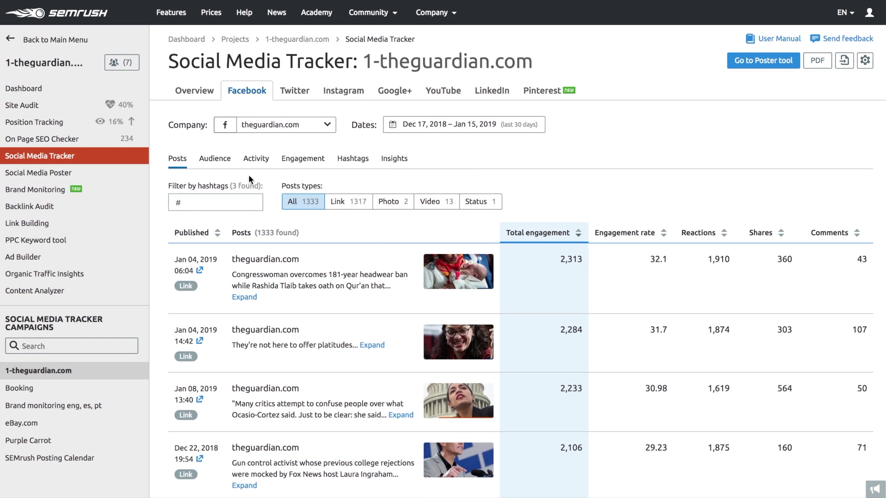
pyautogui.click(225, 164)
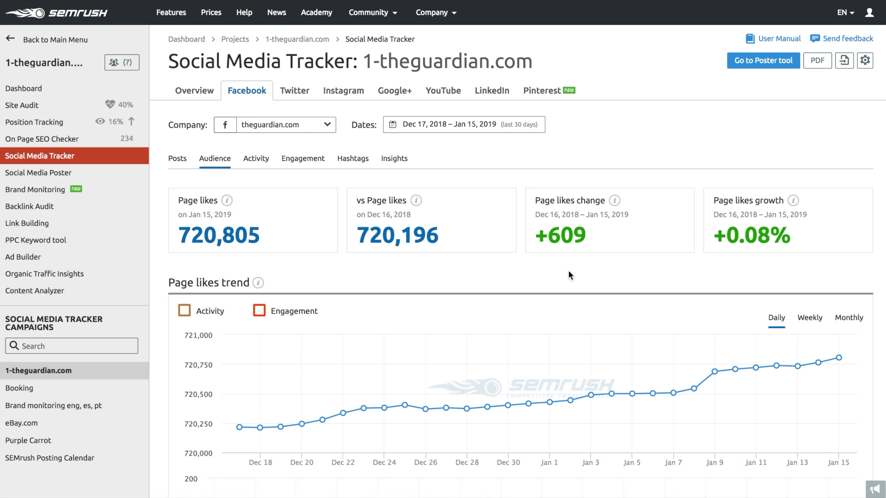
pyautogui.click(260, 311)
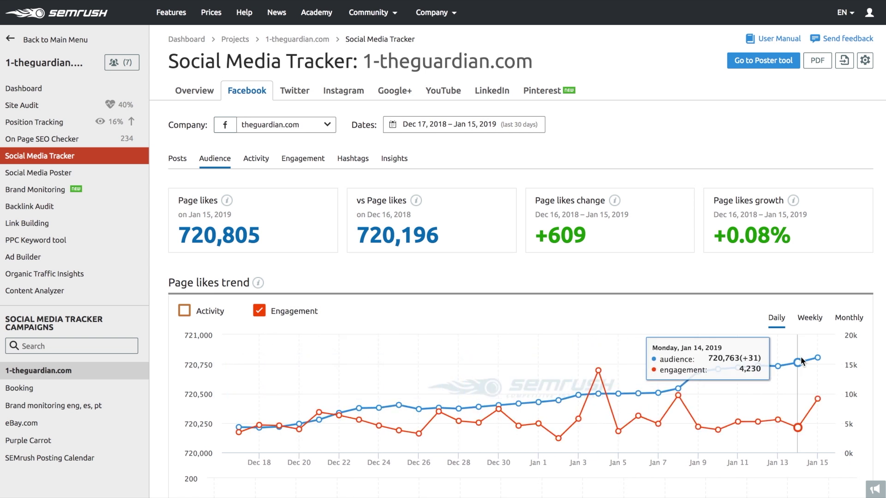
pyautogui.scroll(-3, 867, 360)
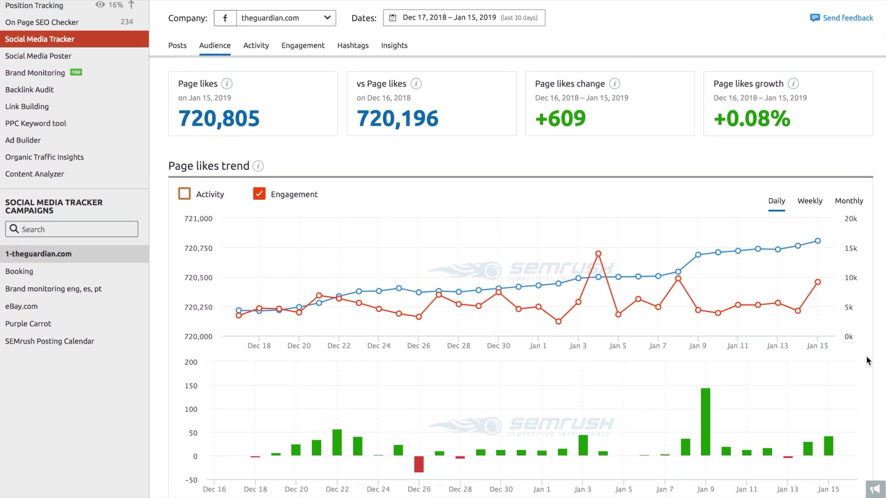
pyautogui.scroll(4, 867, 360)
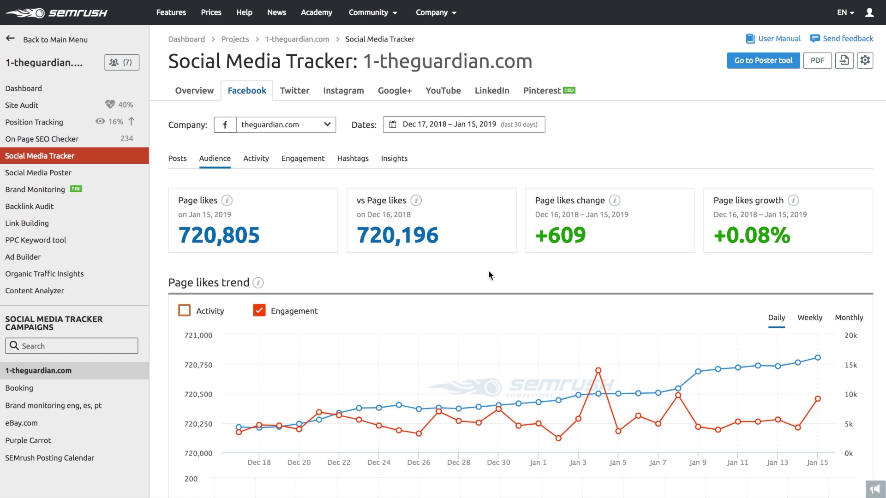
# Step: Show the Facebook Activity statistics compared with telegraph.co.uk
pyautogui.click(267, 161)
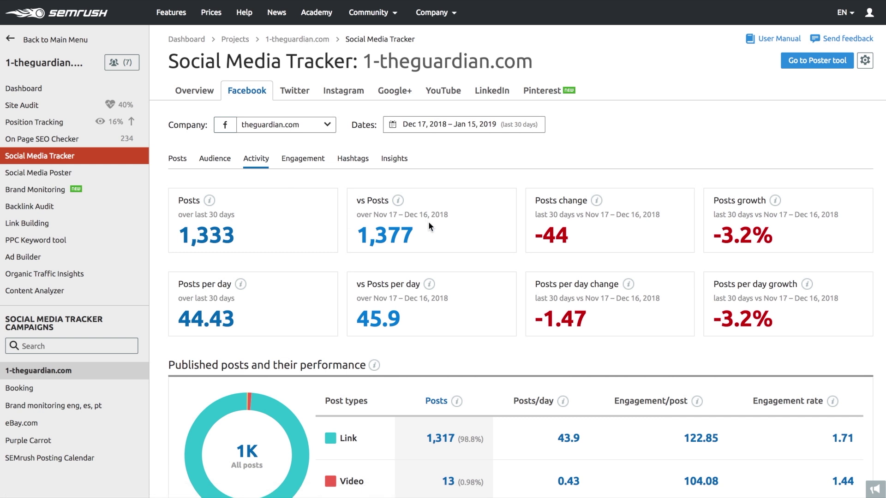
pyautogui.scroll(-3, 428, 225)
pyautogui.scroll(-1, 429, 223)
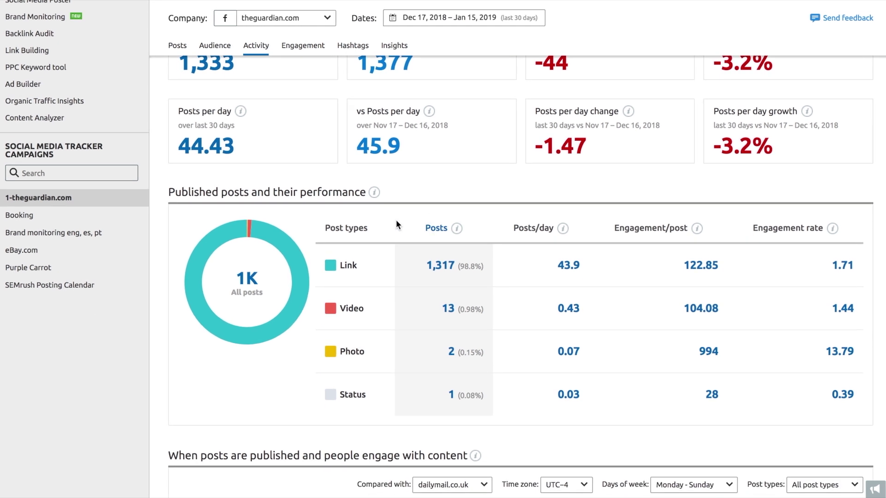
pyautogui.scroll(-5, 396, 219)
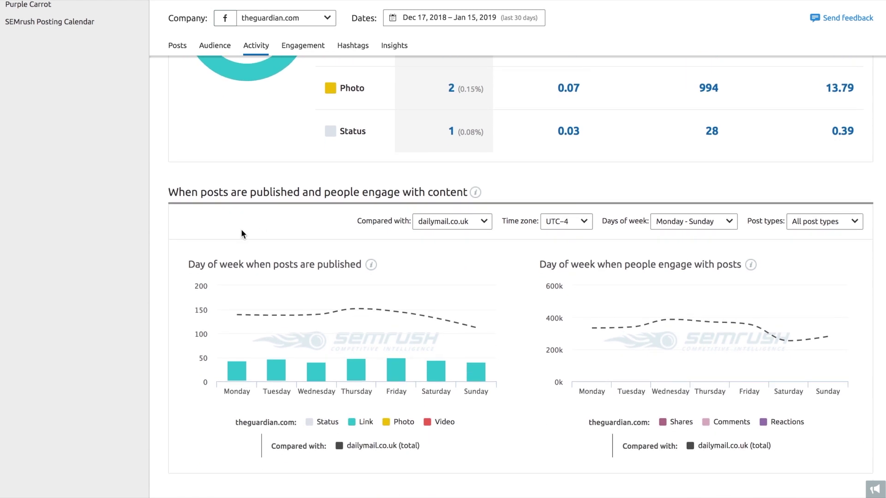
pyautogui.click(441, 222)
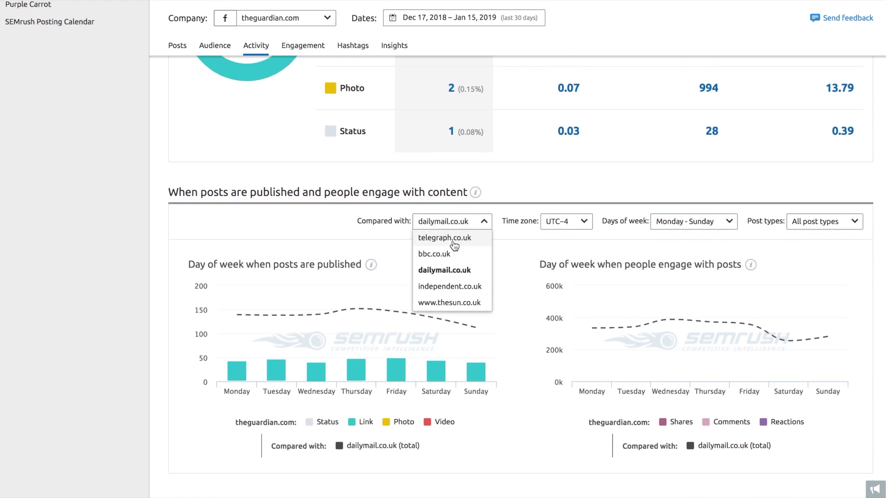
pyautogui.click(479, 240)
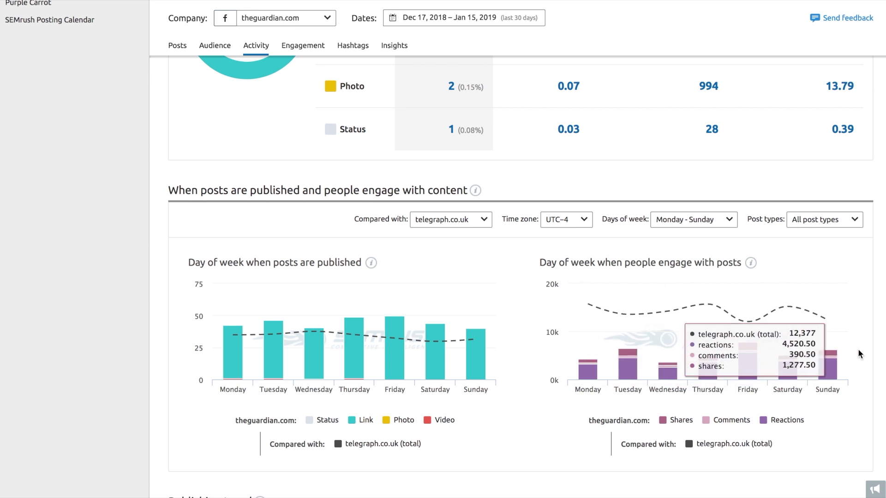
# Step: Break the publishing trend down by week
pyautogui.scroll(-5, 860, 353)
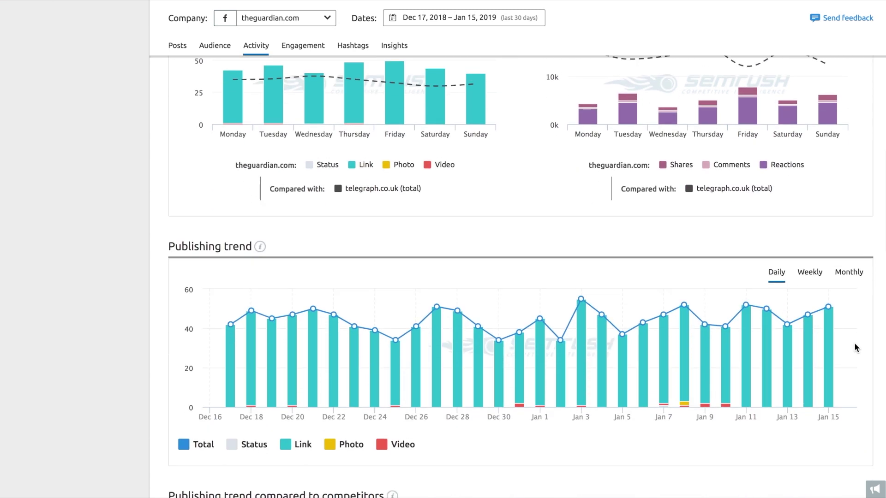
pyautogui.click(813, 279)
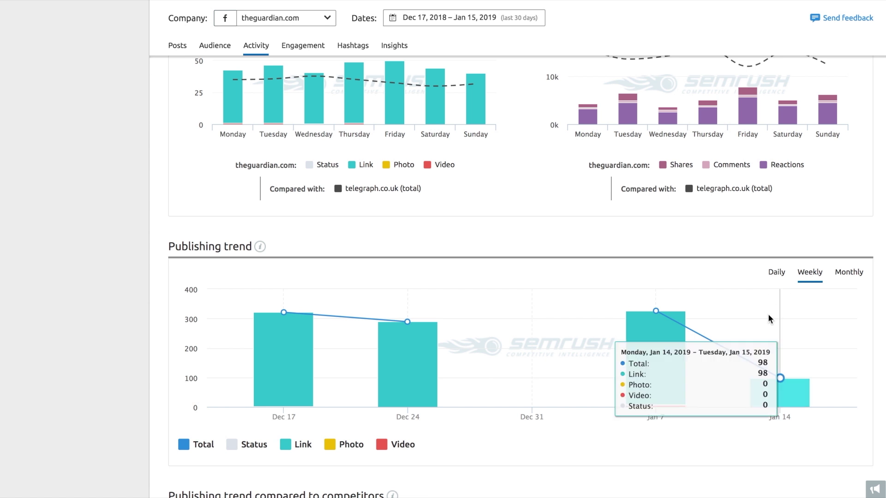
pyautogui.scroll(9, 880, 324)
pyautogui.scroll(6, 880, 324)
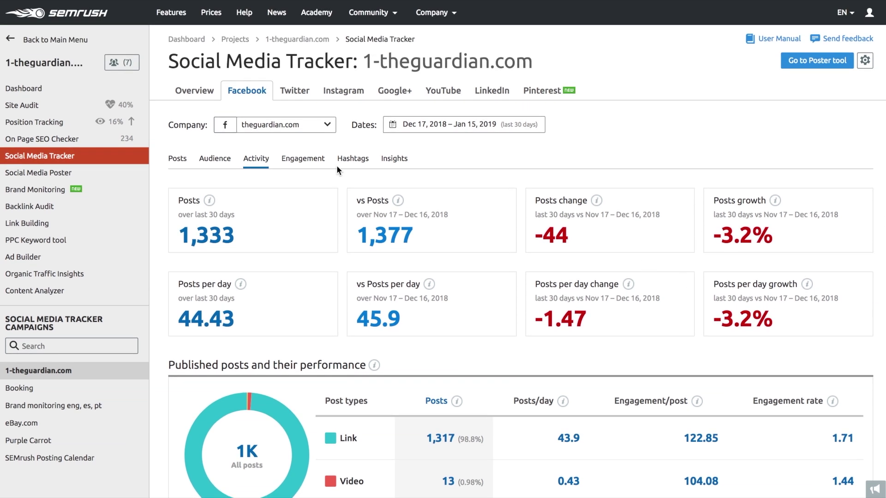
# Step: Open the Engagement sub-tab and review the total engagement summary and competitor trend chart
pyautogui.click(306, 159)
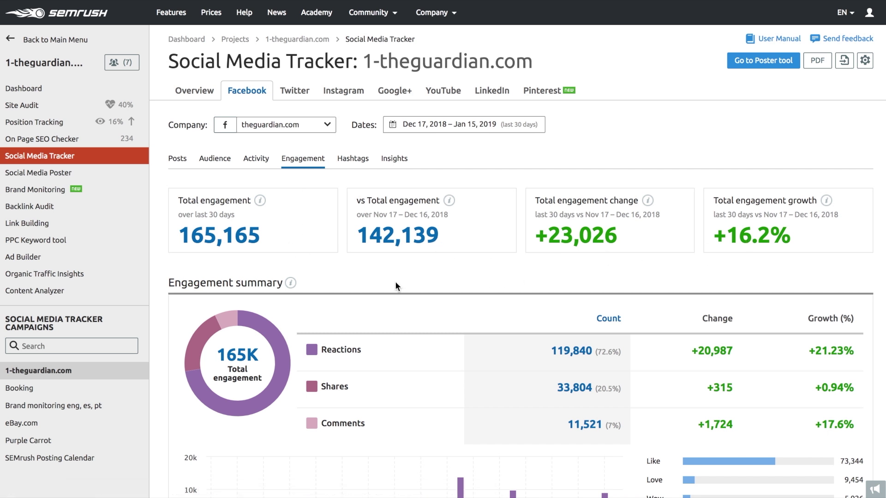
pyautogui.scroll(-3, 395, 286)
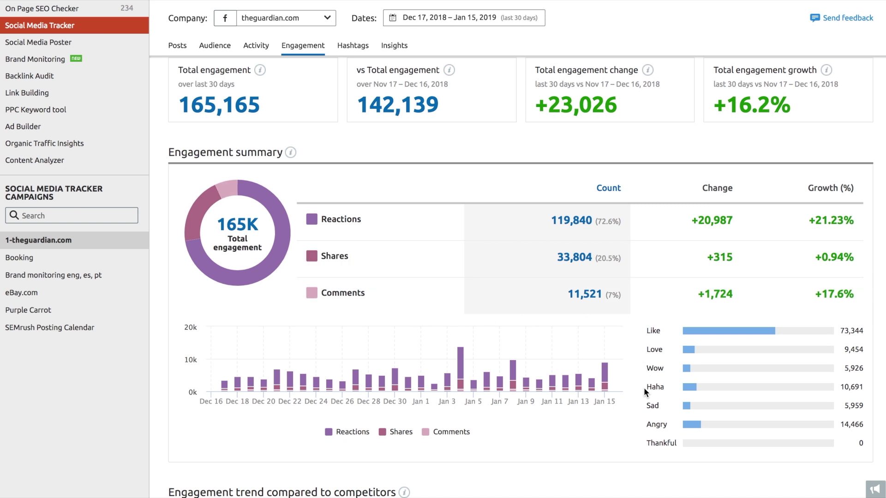
pyautogui.scroll(-8, 589, 446)
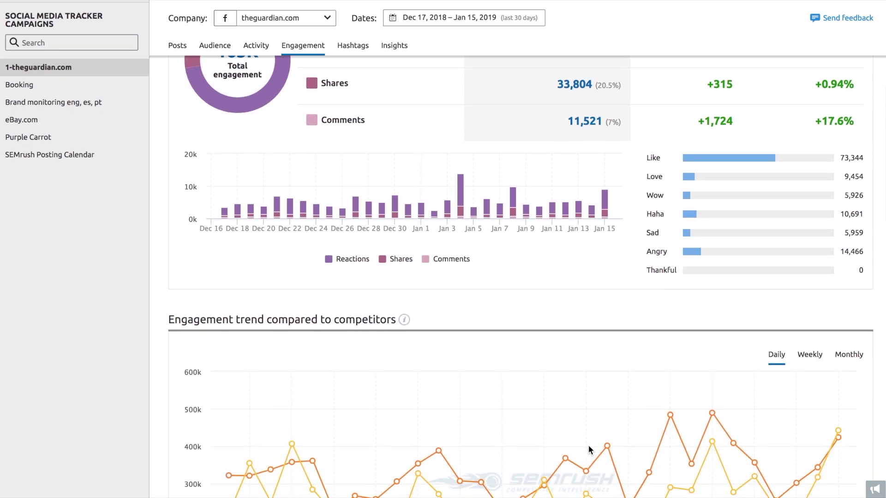
pyautogui.scroll(-1, 588, 444)
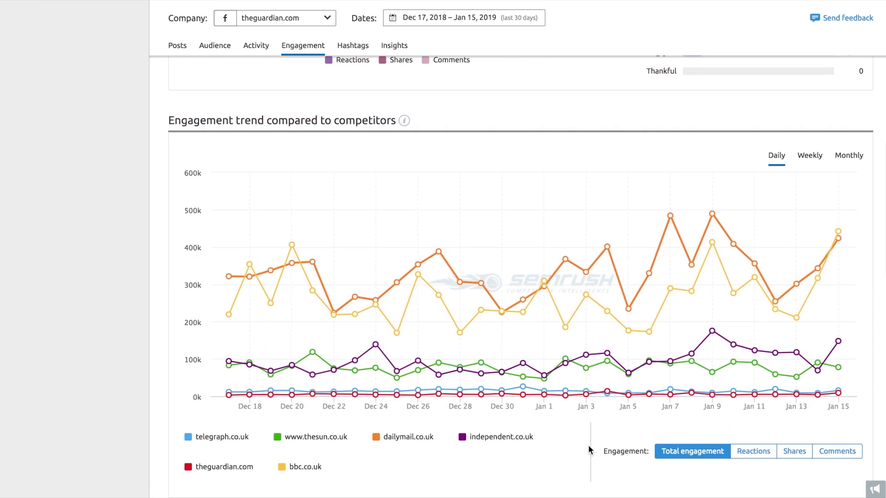
pyautogui.scroll(8, 588, 445)
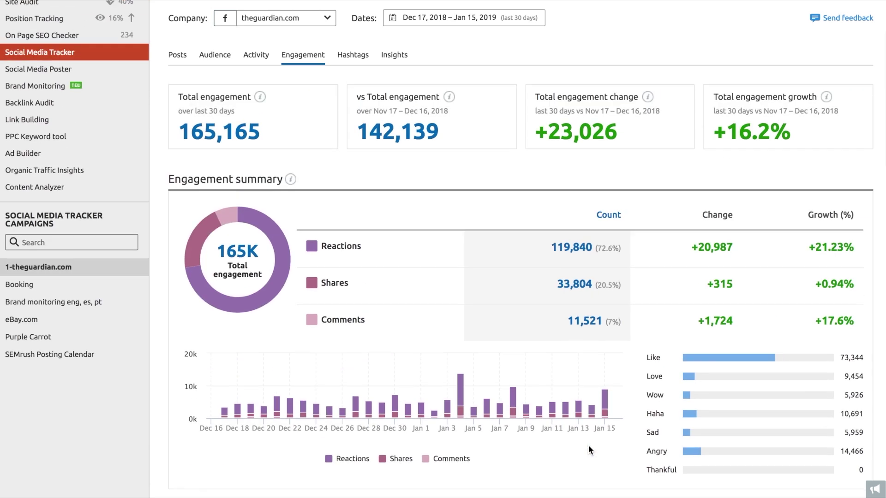
pyautogui.scroll(2, 588, 445)
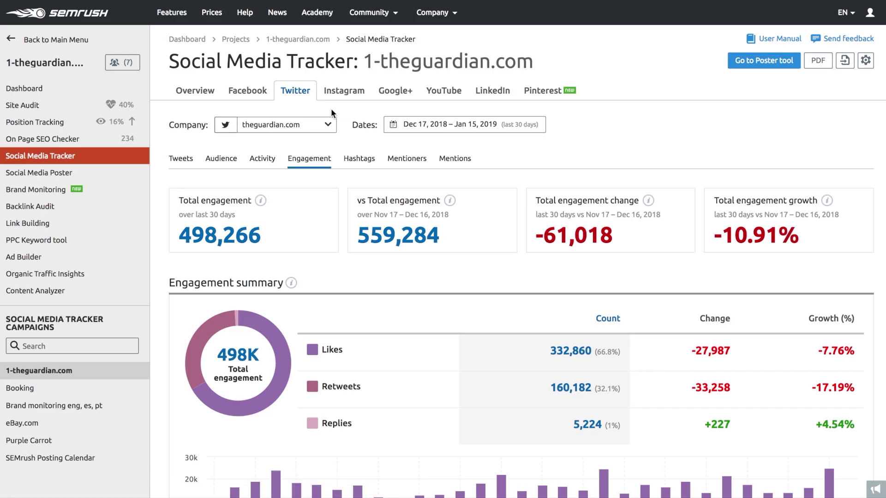
# Step: Open Hashtags to list theguardian.com's 20 Twitter hashtags by engagement per tweet
pyautogui.scroll(-2, 336, 140)
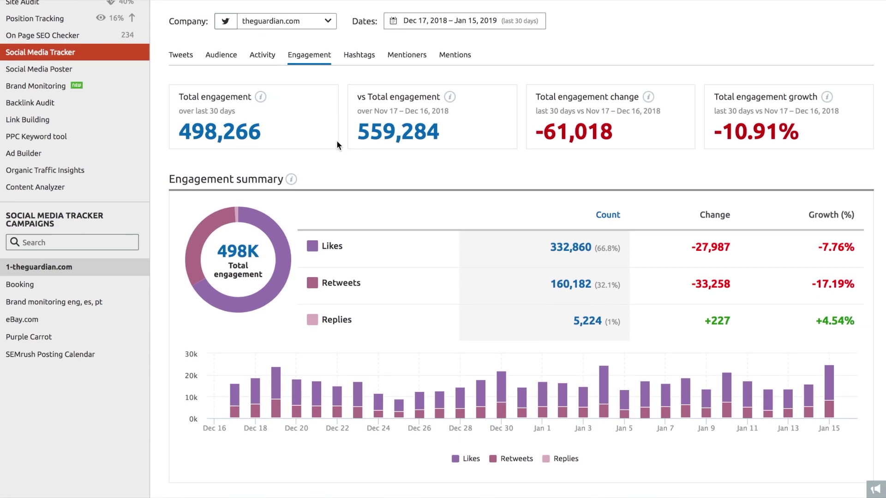
pyautogui.scroll(2, 337, 143)
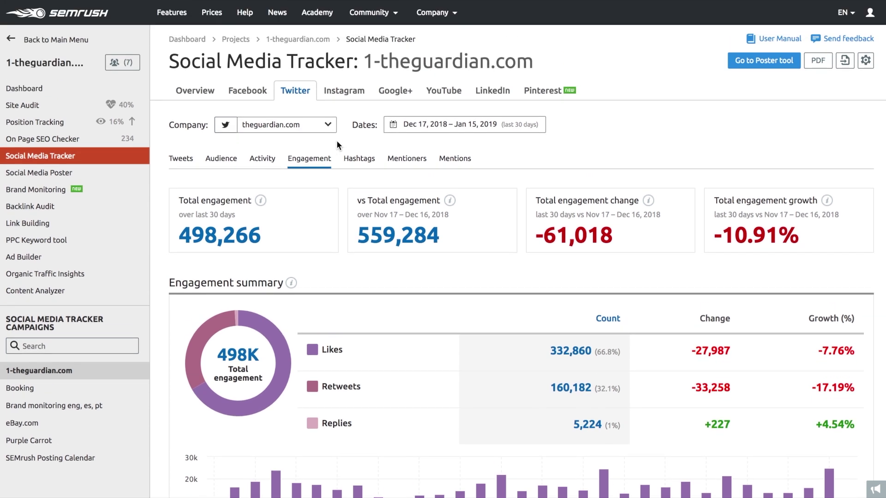
pyautogui.click(352, 161)
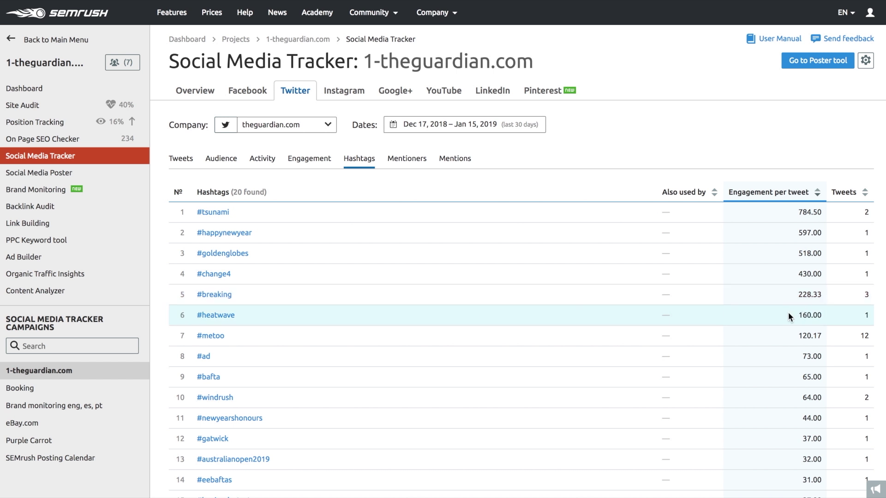
pyautogui.moveTo(751, 203)
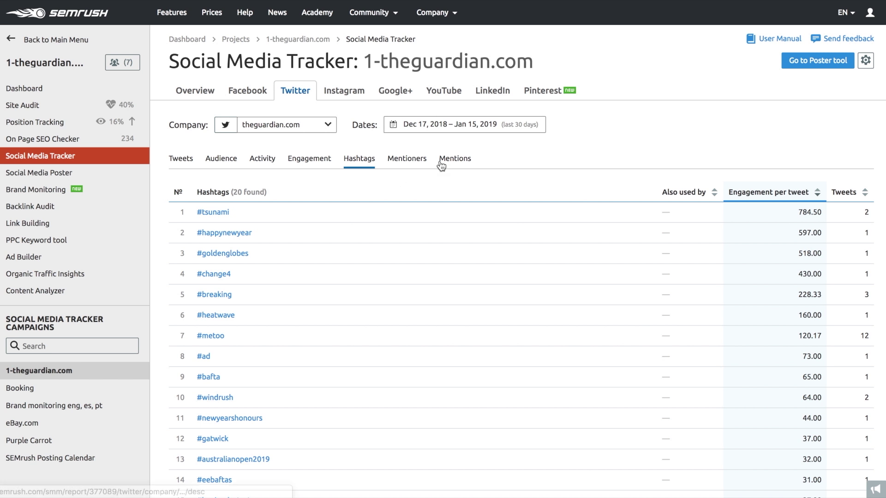
# Step: Open Mentions and scroll through the 25364 tweets mentioning theguardian.com
pyautogui.click(441, 163)
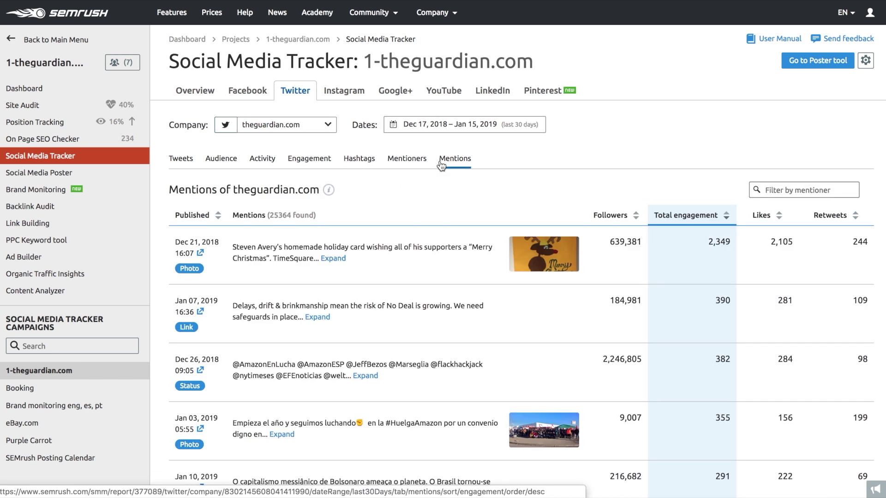
pyautogui.scroll(-1, 376, 192)
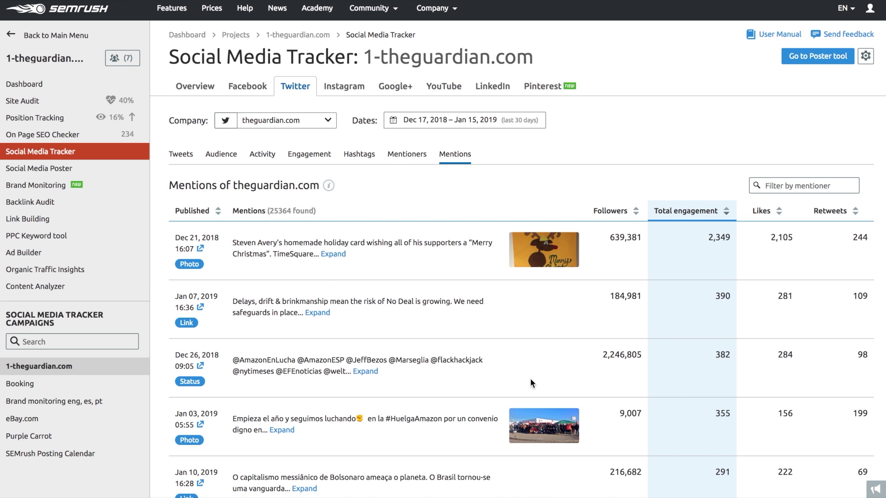
pyautogui.scroll(-3, 530, 382)
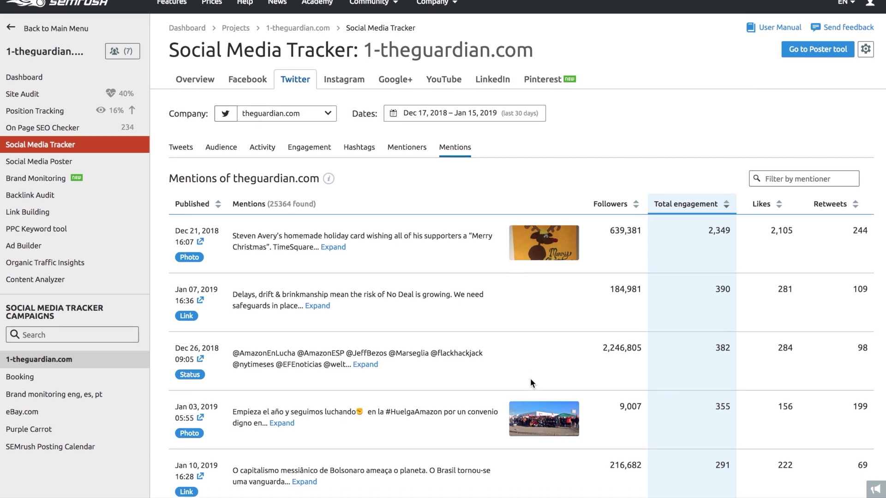
pyautogui.scroll(-2, 530, 378)
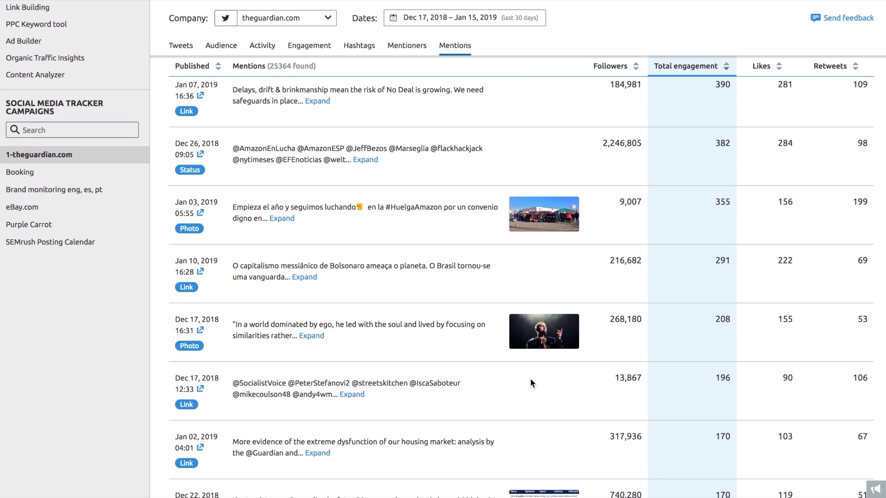
pyautogui.scroll(2, 530, 379)
pyautogui.scroll(3, 530, 378)
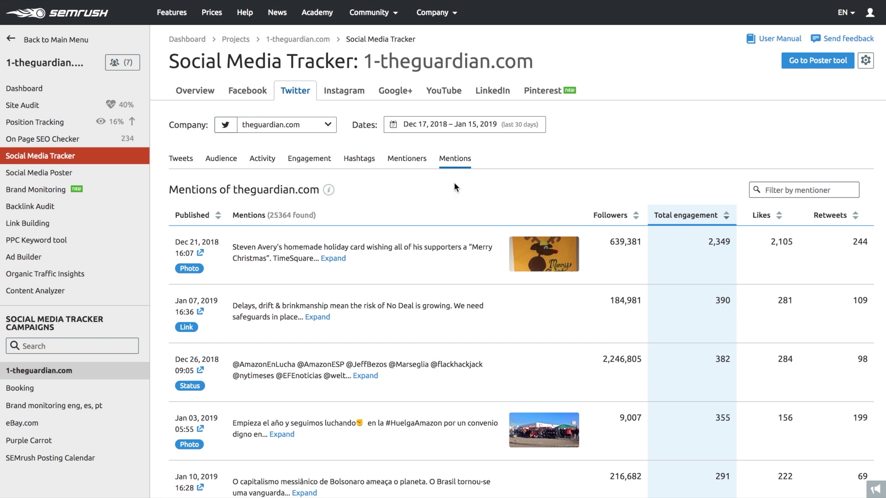
# Step: List accounts mentioning theguardian.com and preview the top two mentioners' tweets, including The Business of Fashion
pyautogui.click(402, 162)
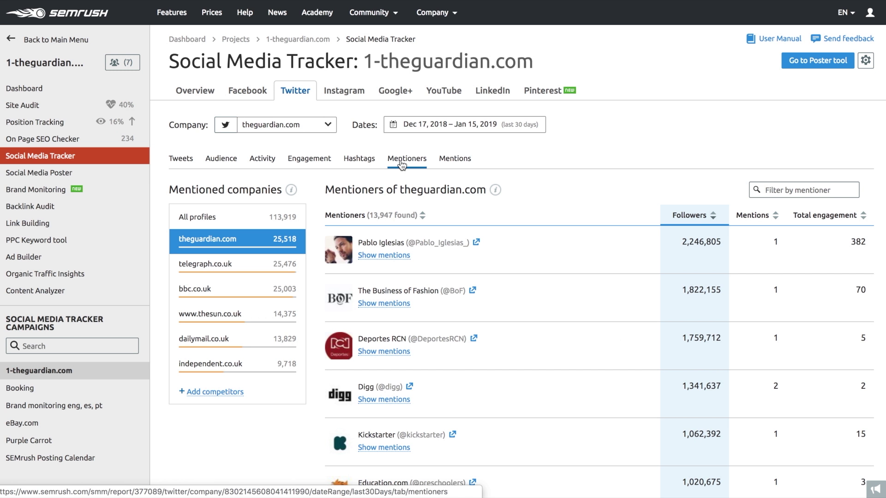
pyautogui.click(389, 256)
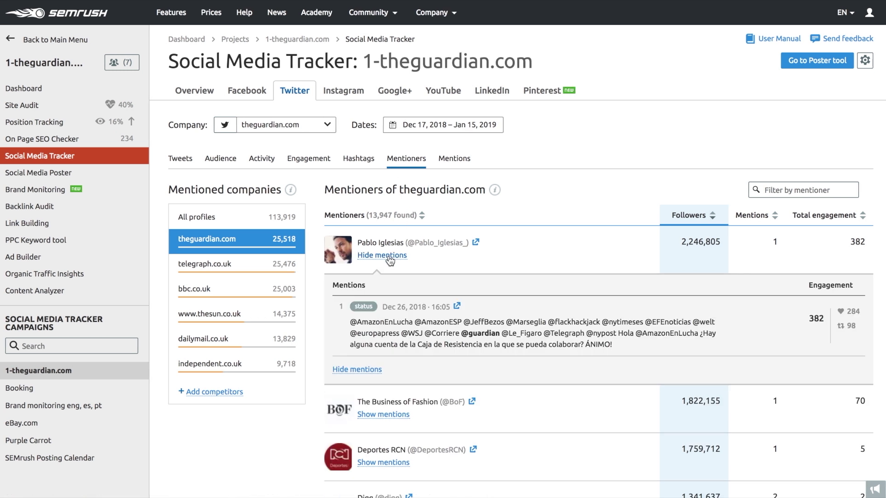
pyautogui.click(390, 256)
pyautogui.click(390, 304)
pyautogui.click(390, 304)
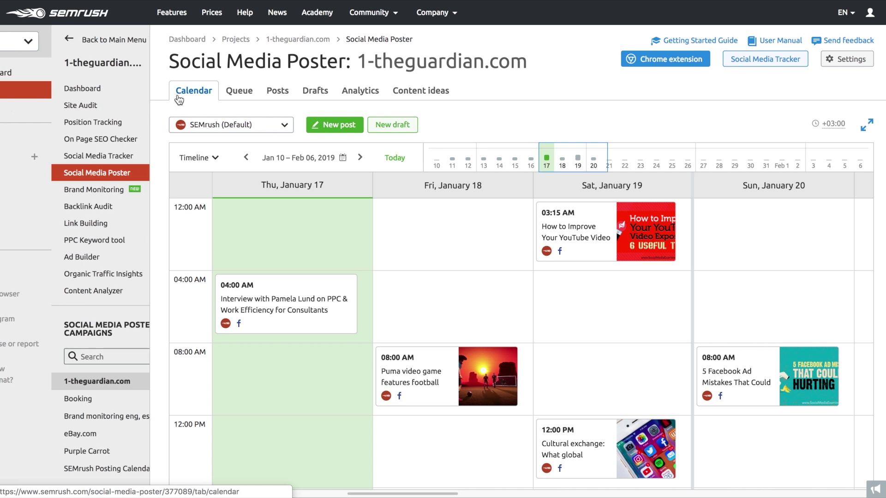
# Step: Keep SEMrush (Default) as the calendar profile and scroll through the January 17–20 posts
pyautogui.click(277, 126)
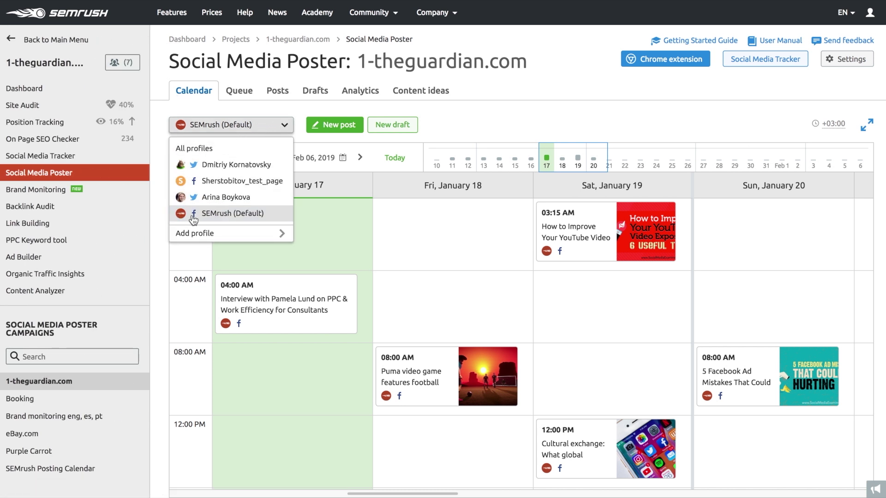
pyautogui.click(161, 214)
pyautogui.scroll(-2, 160, 214)
pyautogui.scroll(-2, 160, 214)
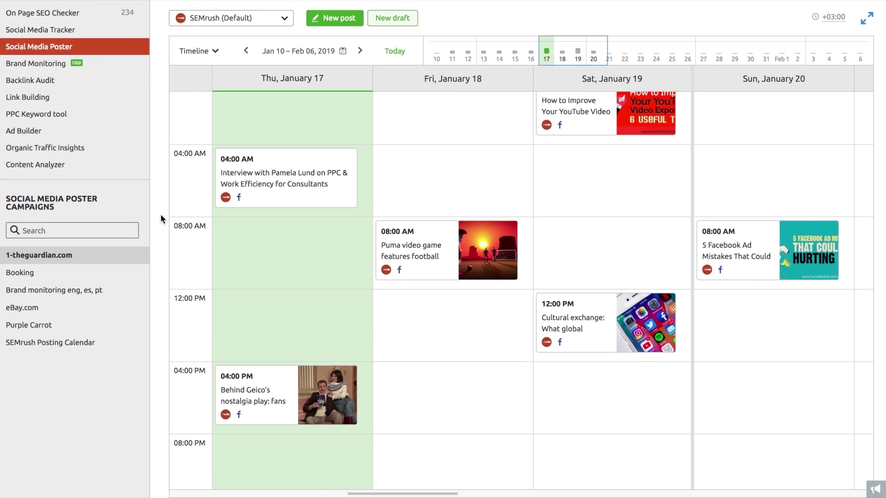
pyautogui.scroll(4, 159, 214)
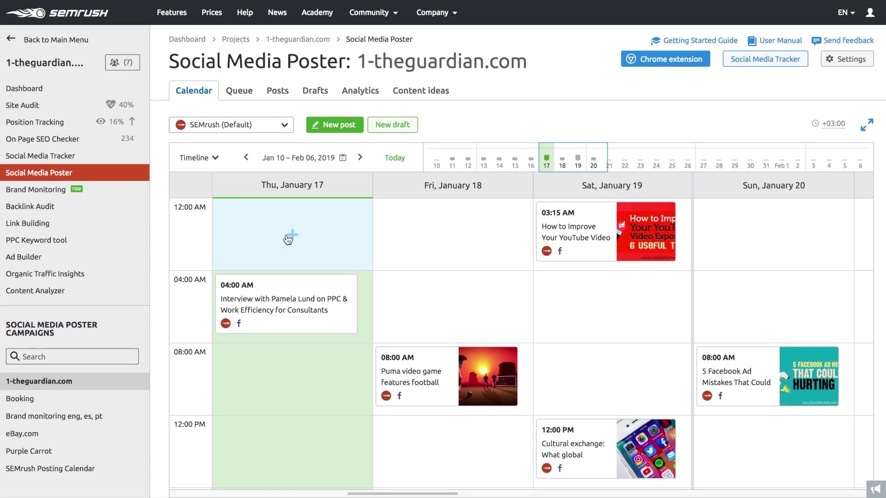
# Step: Start a Friday, January 18 post, paste the conference-calendar text with bit.ly link, and add Twitter
pyautogui.click(450, 234)
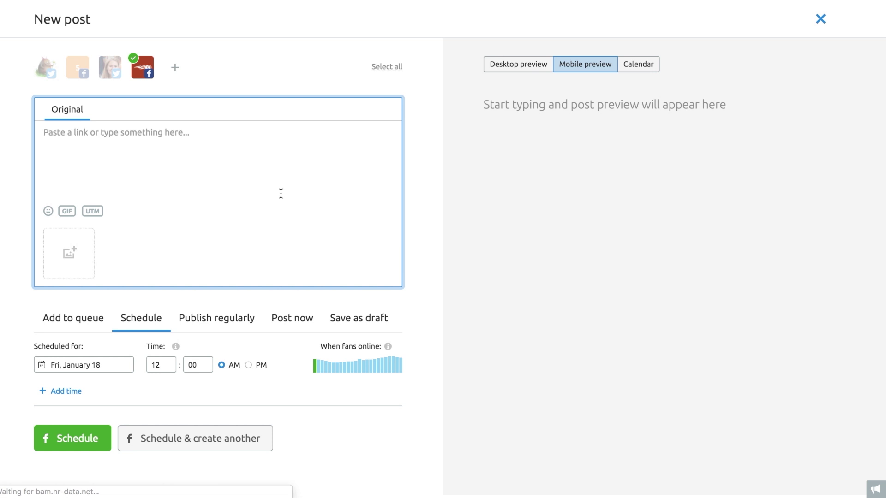
pyautogui.write("Check out our most up-to-date list of tech and marketing conferences & events across the globe! Find out where #SEMrush is headed and let us know where you'll be, too! ✈ http://bit.ly/2FwqYeZ")
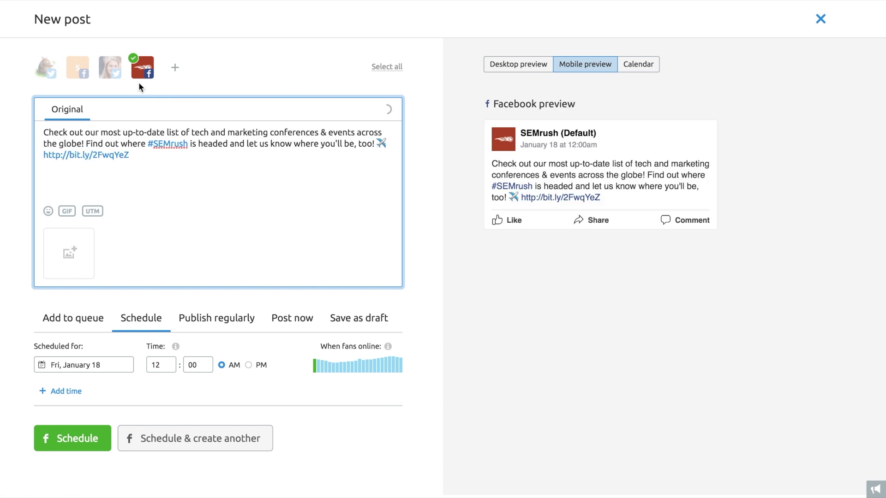
pyautogui.click(110, 67)
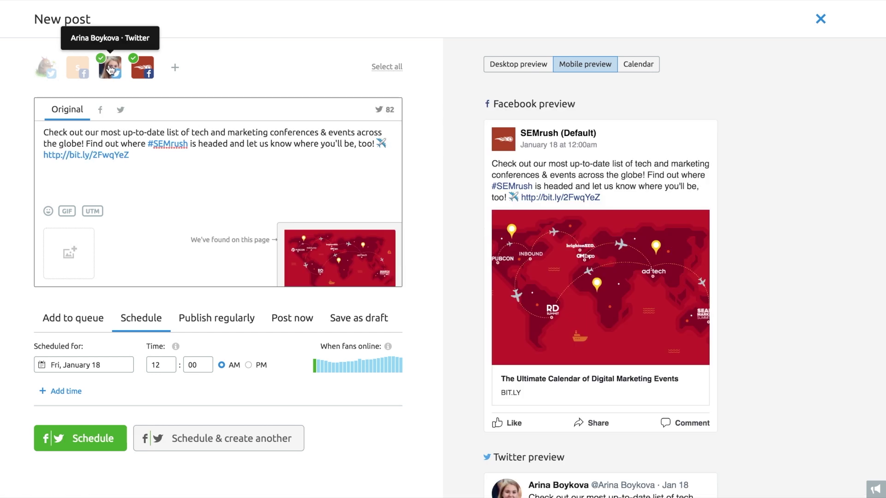
# Step: Glance at the GIF options, then apply UTM tags to the post link
pyautogui.click(67, 212)
pyautogui.click(67, 212)
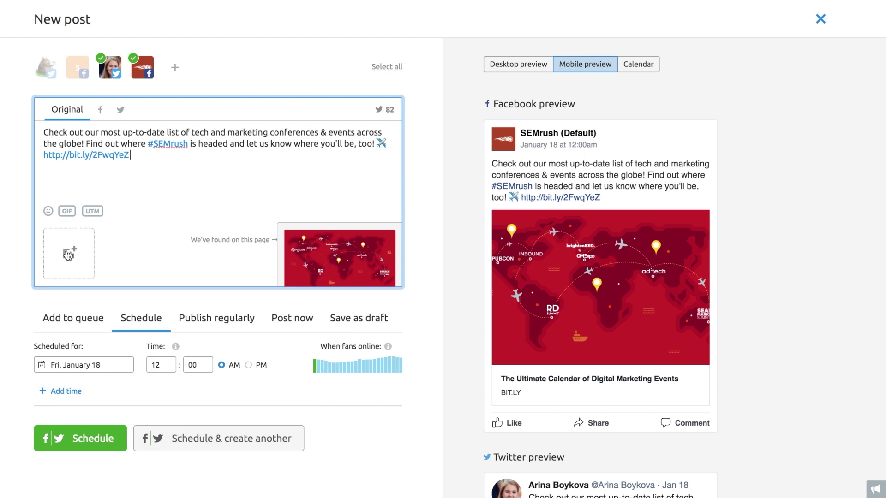
pyautogui.click(92, 211)
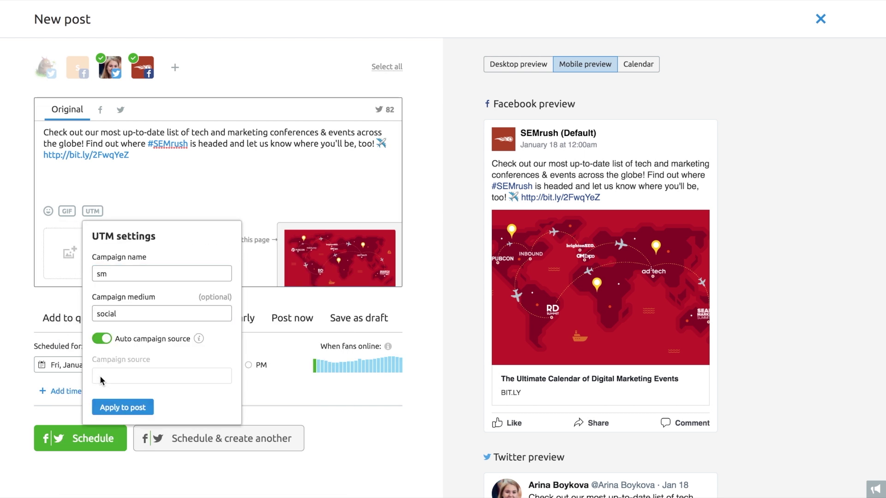
pyautogui.click(104, 408)
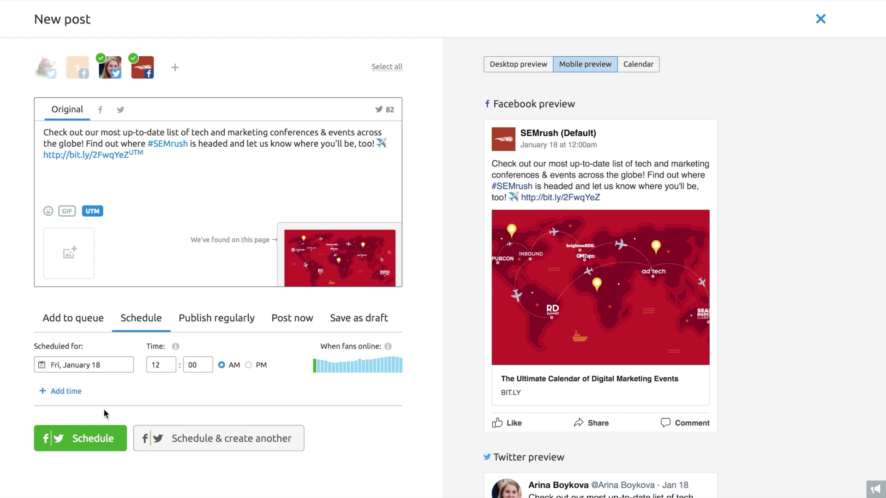
# Step: Try Add to queue, Schedule, Publish regularly and Save as draft, ending on Post now
pyautogui.click(82, 325)
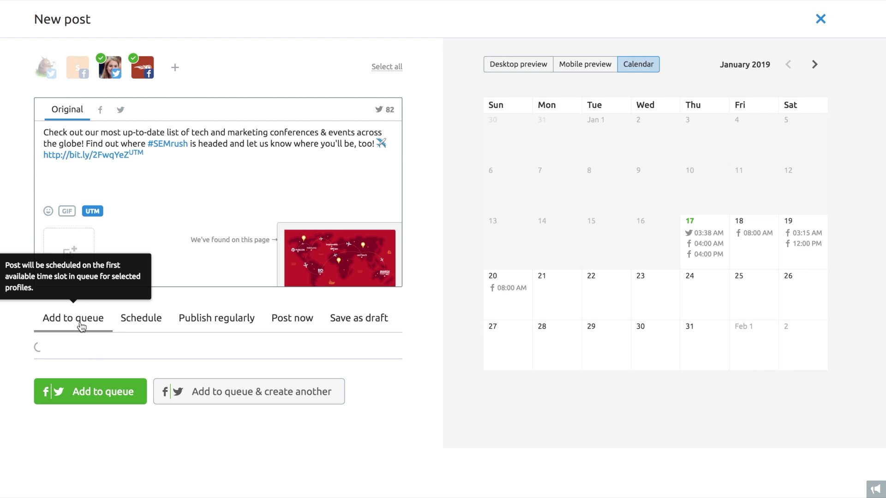
pyautogui.click(131, 323)
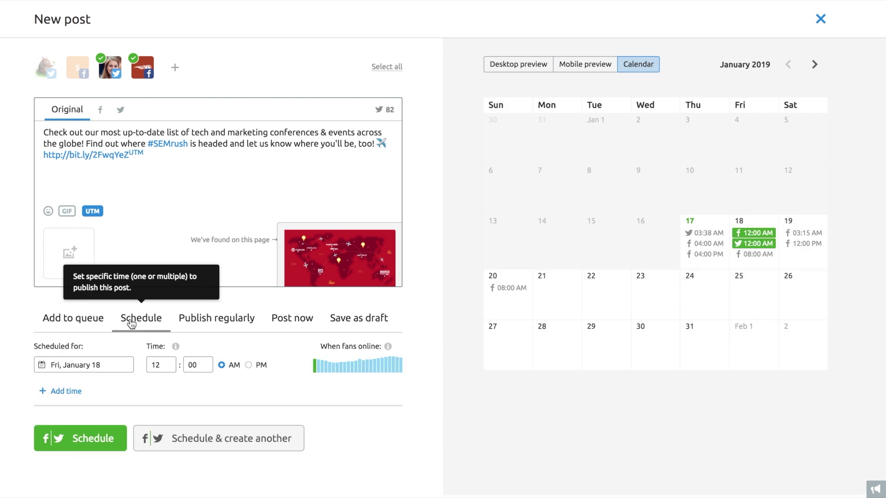
pyautogui.click(197, 324)
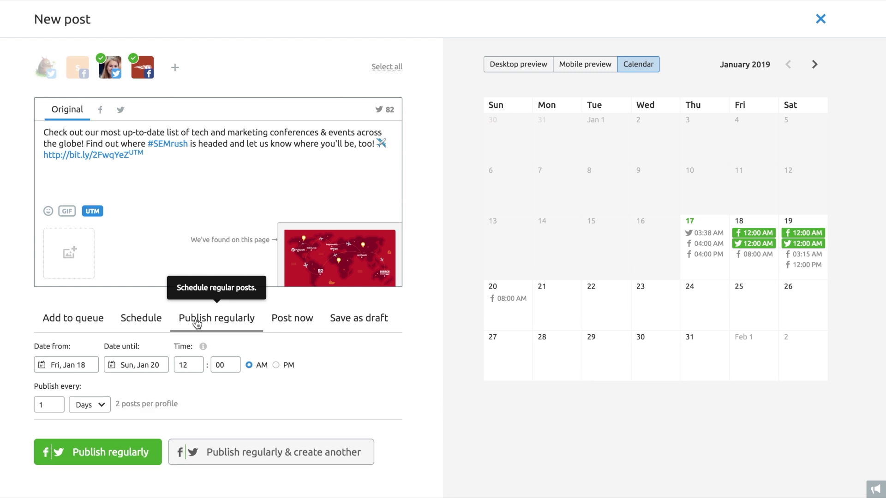
pyautogui.click(346, 325)
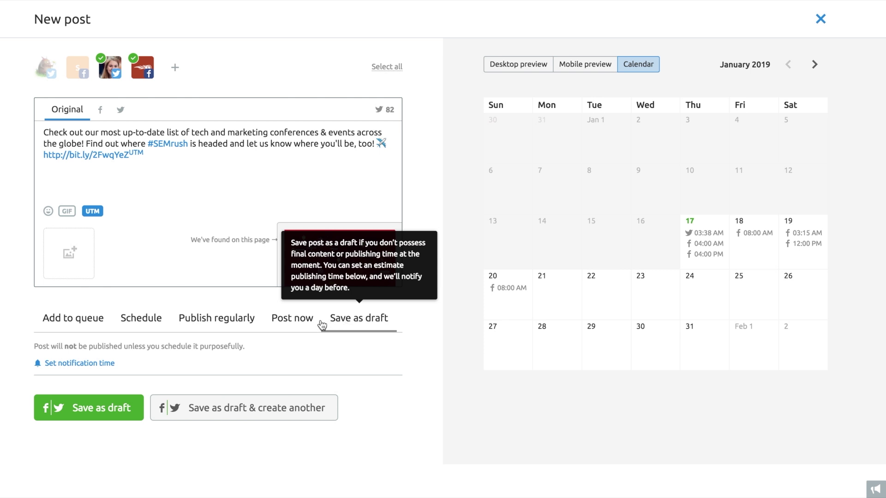
pyautogui.click(294, 324)
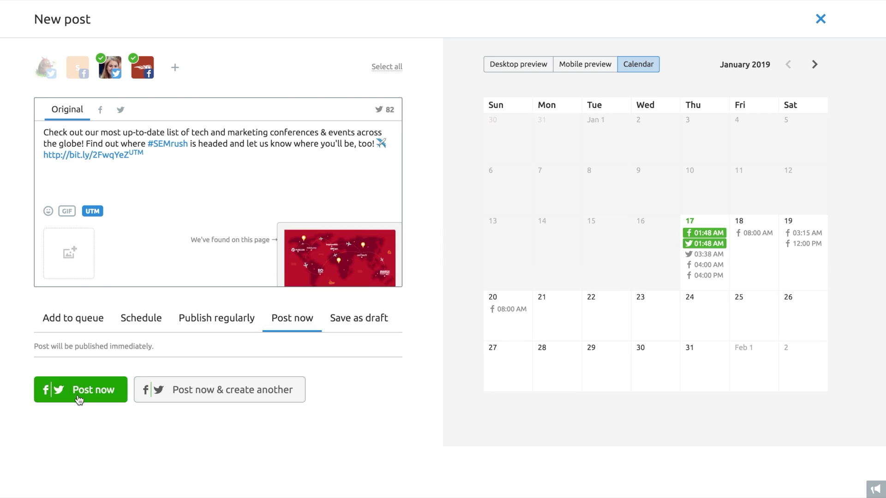
# Step: Under Schedule, add a second publishing time of 09:00 AM on Saturday, January 19
pyautogui.click(137, 331)
pyautogui.click(73, 391)
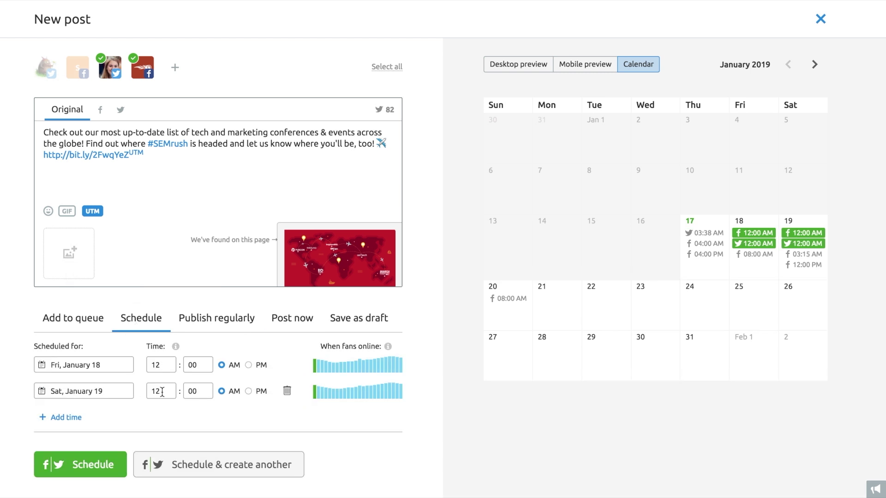
pyautogui.click(157, 392)
pyautogui.write('09')
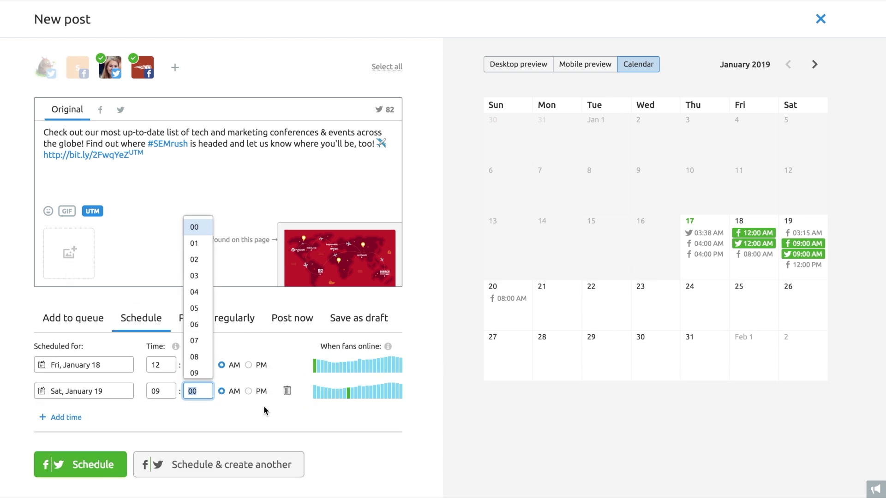
pyautogui.click(264, 406)
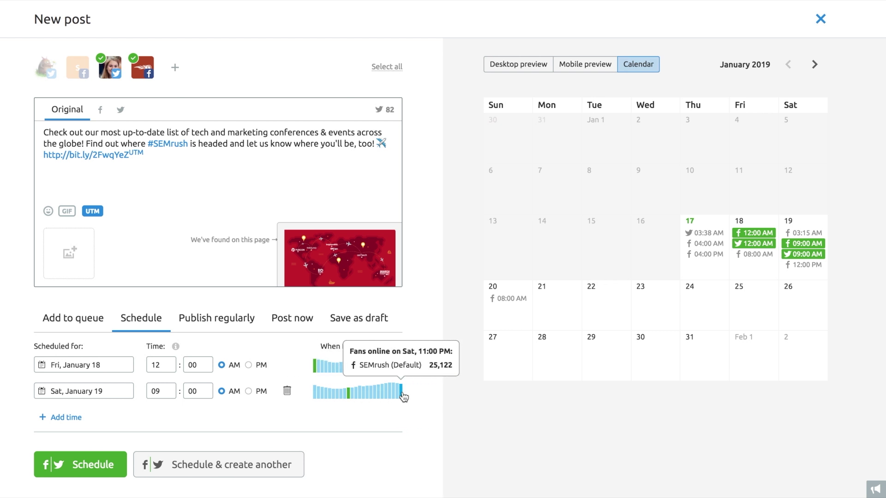
# Step: Check the desktop preview and schedule the post for both times
pyautogui.click(552, 72)
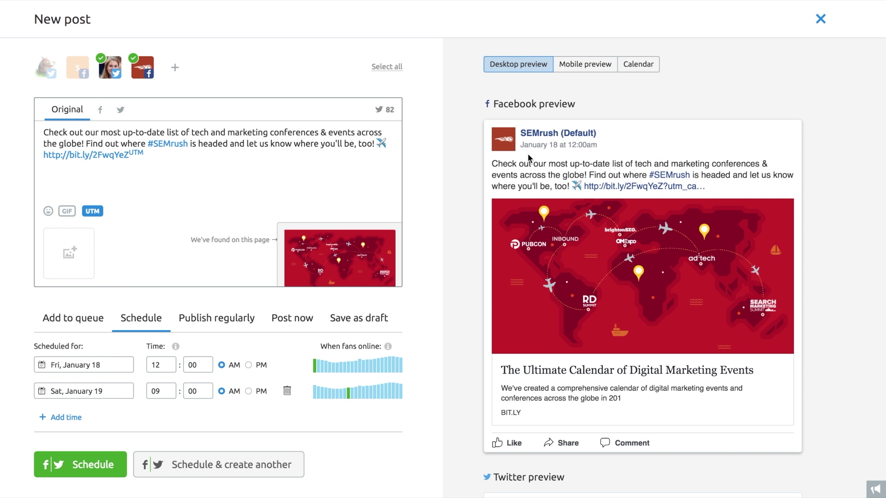
pyautogui.moveTo(387, 350)
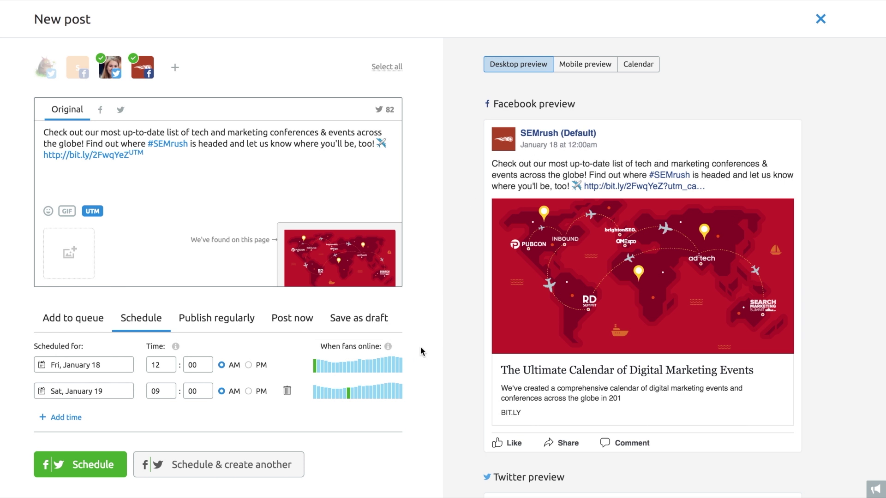
pyautogui.click(103, 466)
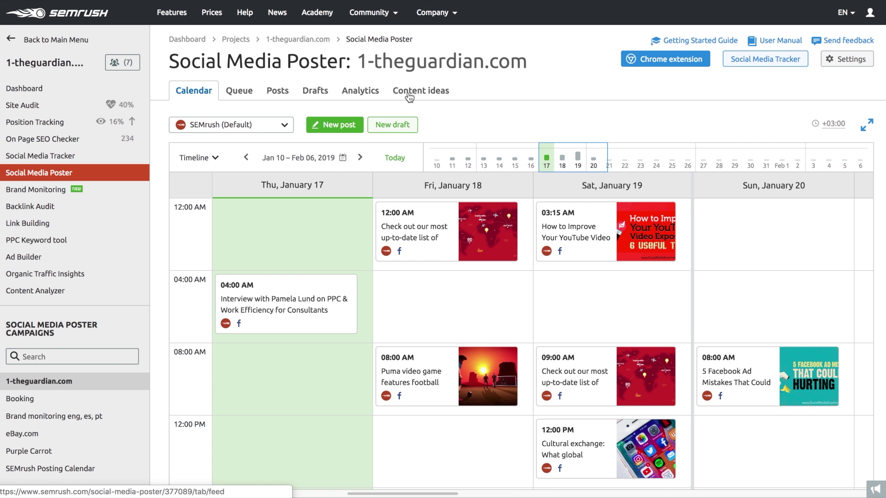
# Step: In Content ideas, add the adweek.com RSS feed and browse the feed articles
pyautogui.click(409, 94)
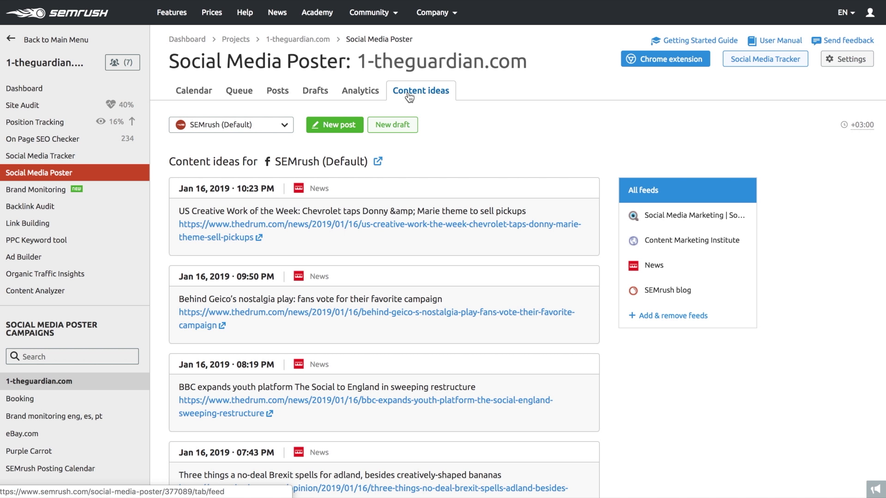
pyautogui.click(654, 317)
pyautogui.write('ad')
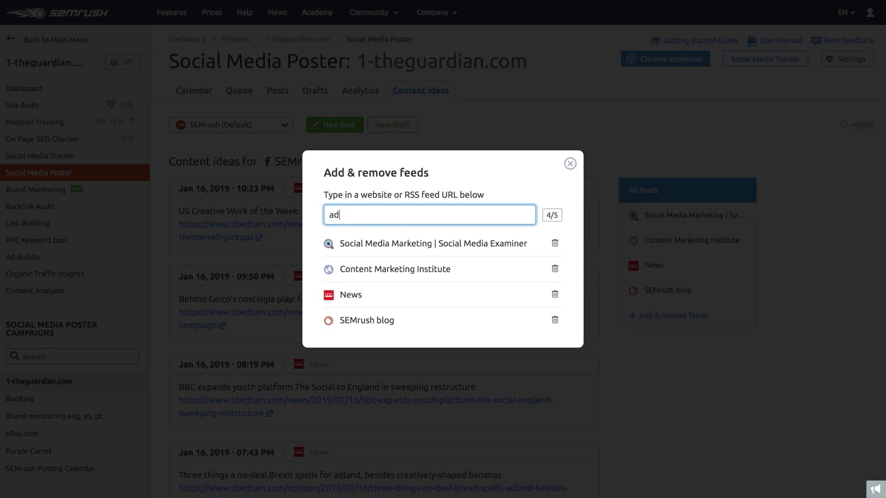
pyautogui.write('week.com')
pyautogui.press('Return')
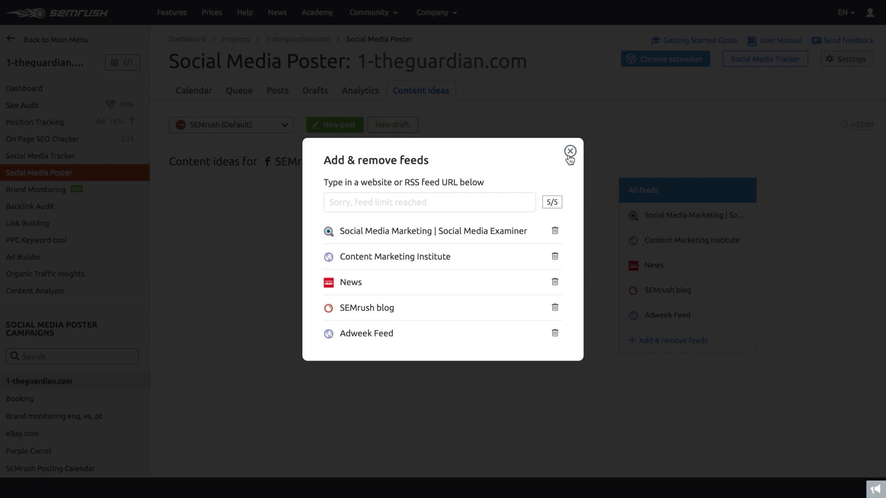
pyautogui.click(571, 152)
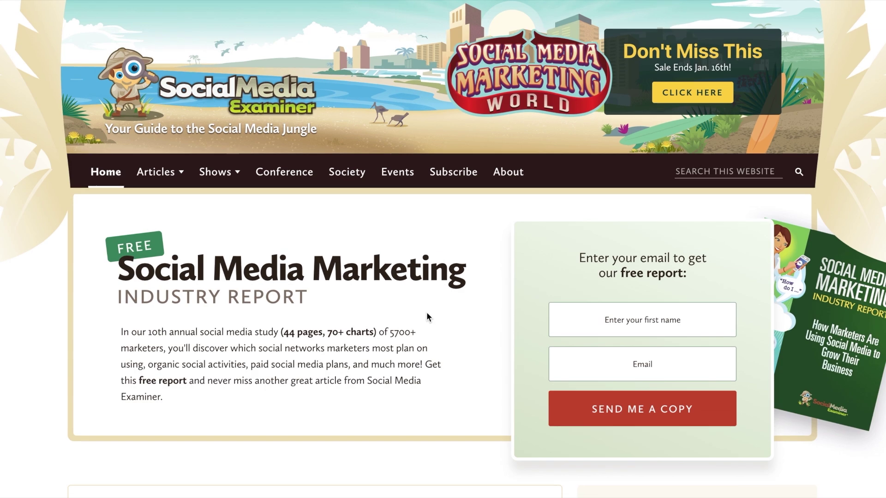
pyautogui.scroll(-6, 427, 312)
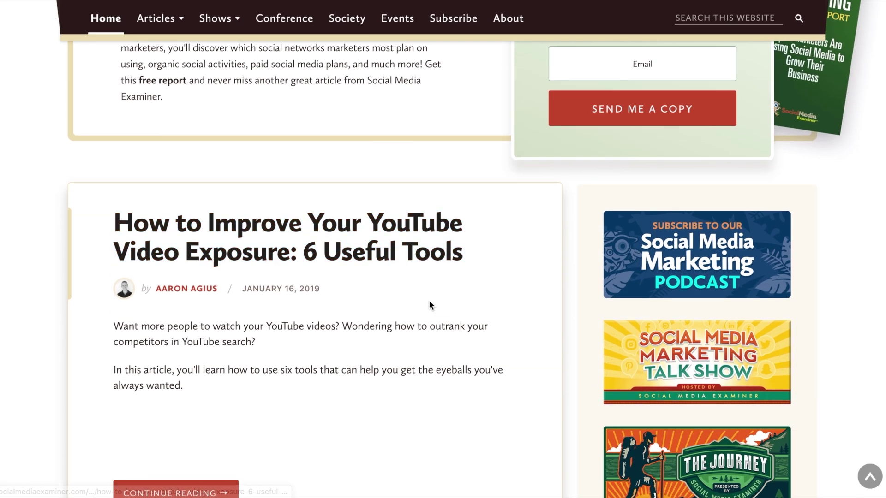
# Step: Share the Social Media Examiner page via Poster and attach its suggested Marketing World image
pyautogui.rightClick(428, 300)
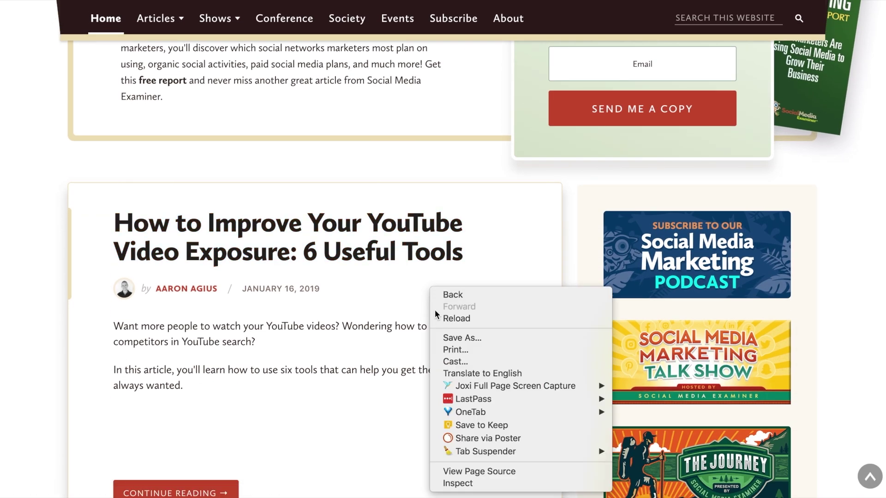
pyautogui.click(481, 442)
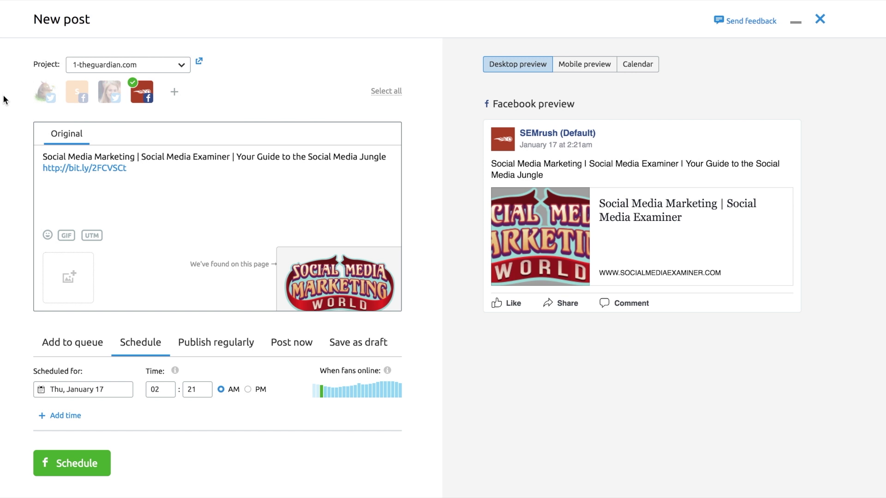
pyautogui.click(348, 269)
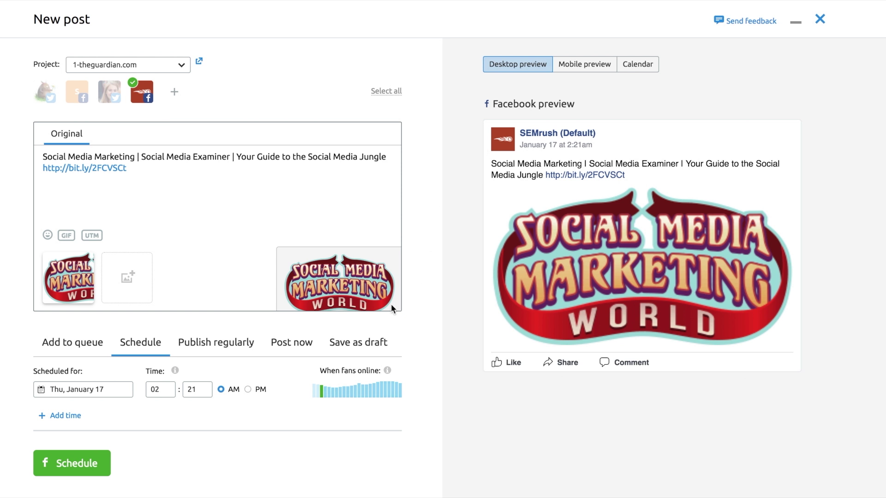
# Step: Schedule the Social Media Examiner post for Facebook
pyautogui.click(78, 466)
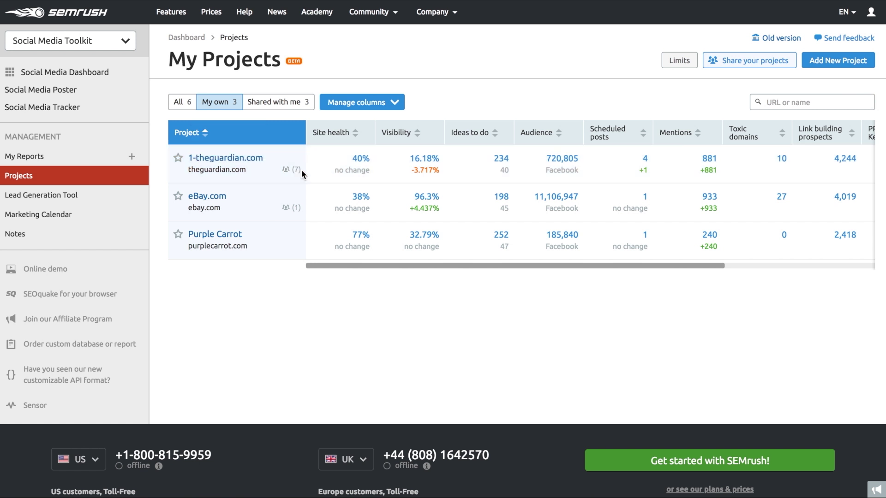
# Step: Open Share your projects and select 1-theguardian.com to share
pyautogui.hscroll(1, 366, 180)
pyautogui.hscroll(5, 366, 180)
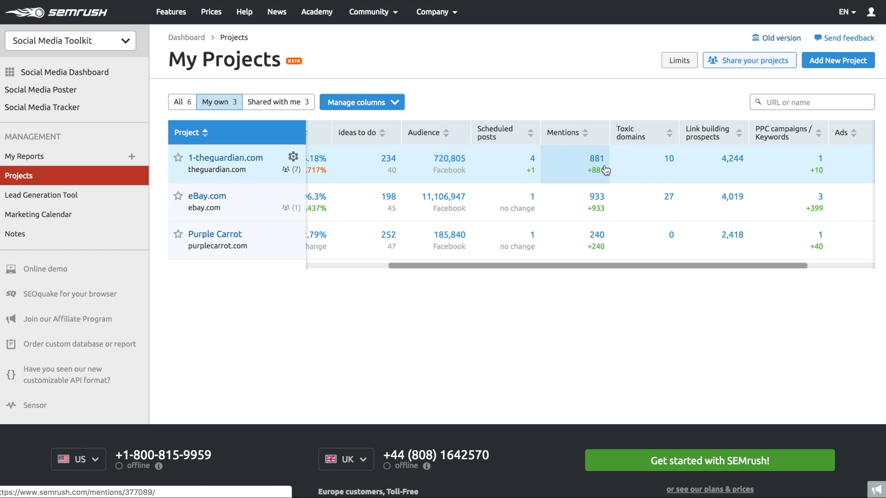
pyautogui.hscroll(2, 604, 170)
pyautogui.hscroll(2, 606, 171)
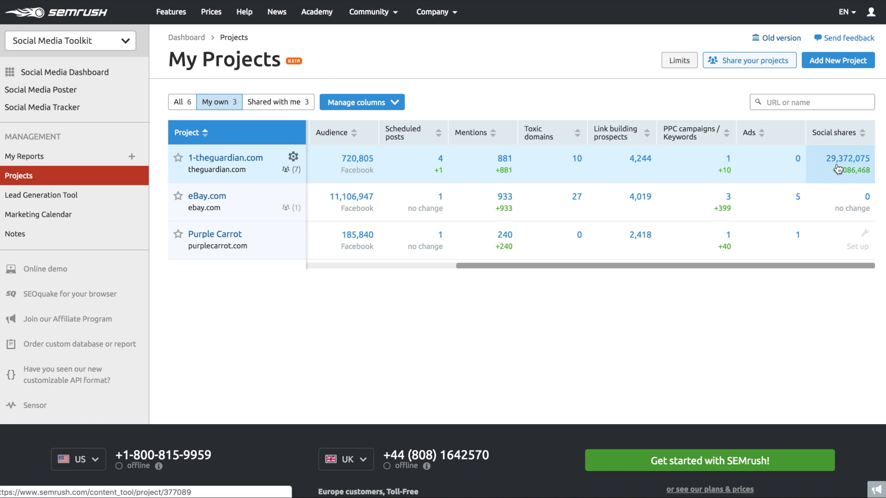
pyautogui.click(751, 67)
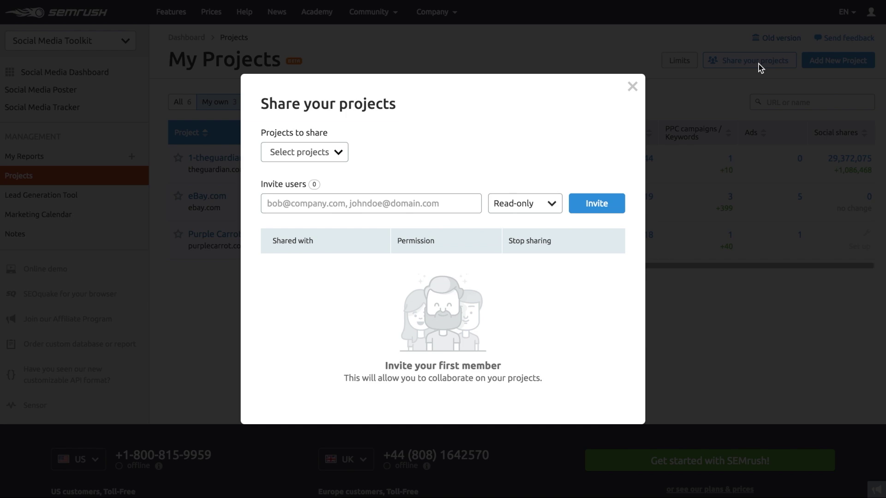
pyautogui.click(325, 158)
pyautogui.click(297, 236)
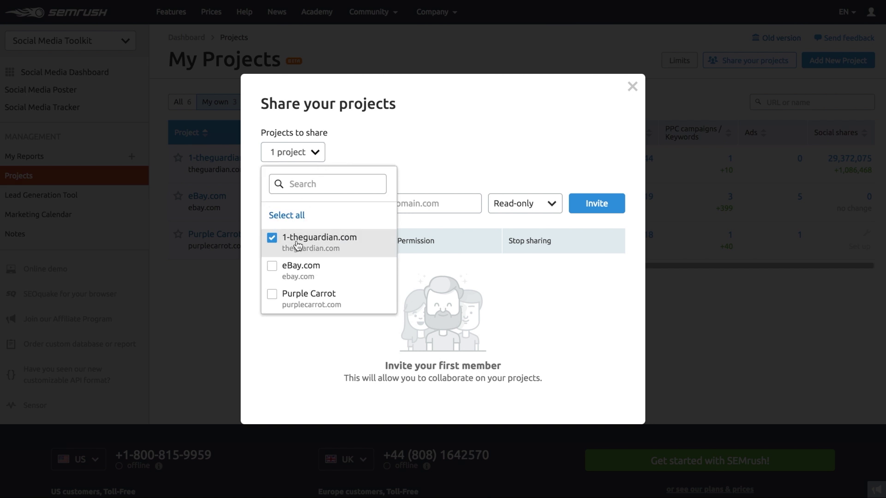
# Step: Invite the colleague's e-mail with Read-only permission and close the sharing window
pyautogui.click(441, 204)
pyautogui.click(441, 204)
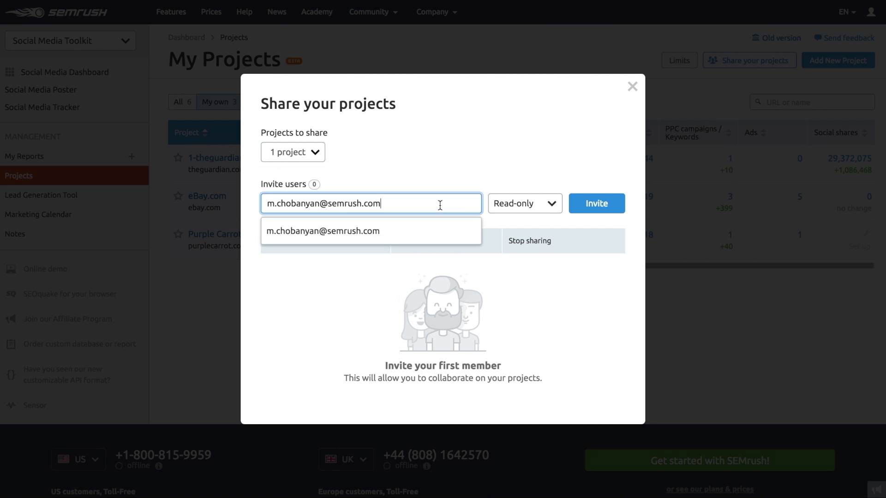
pyautogui.click(425, 239)
pyautogui.click(536, 208)
pyautogui.click(571, 254)
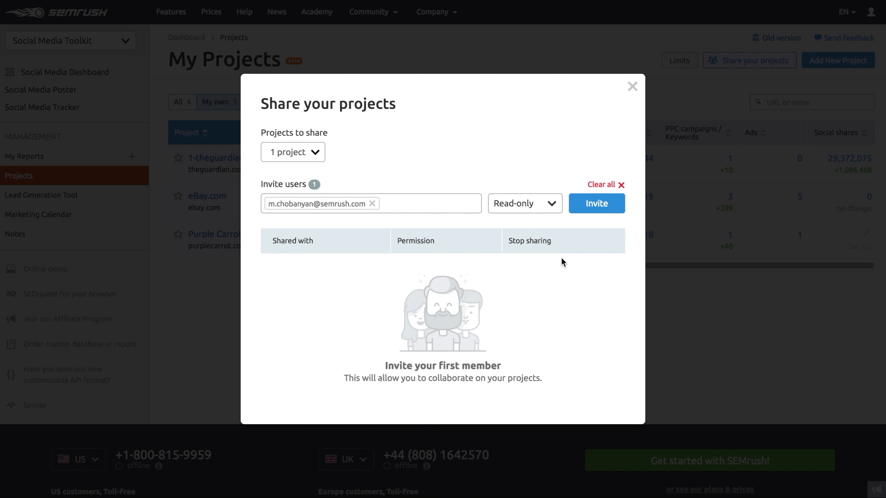
pyautogui.click(584, 211)
pyautogui.click(632, 144)
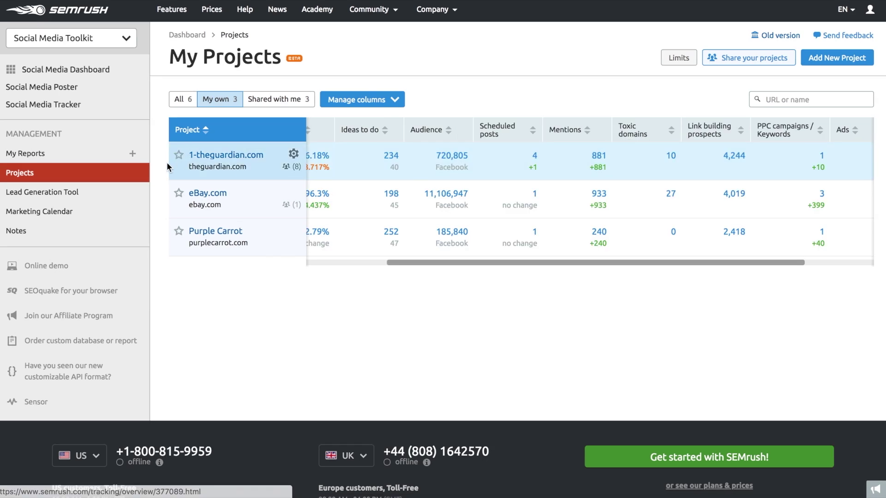
# Step: Start a new PDF report from the Blank template, keeping the SEMrush logo
pyautogui.click(132, 157)
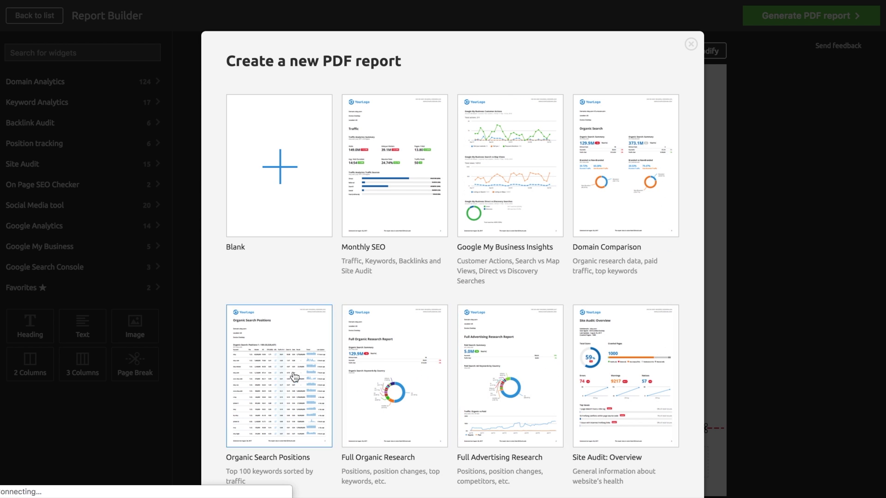
pyautogui.scroll(-3, 294, 377)
pyautogui.scroll(3, 295, 377)
pyautogui.click(280, 205)
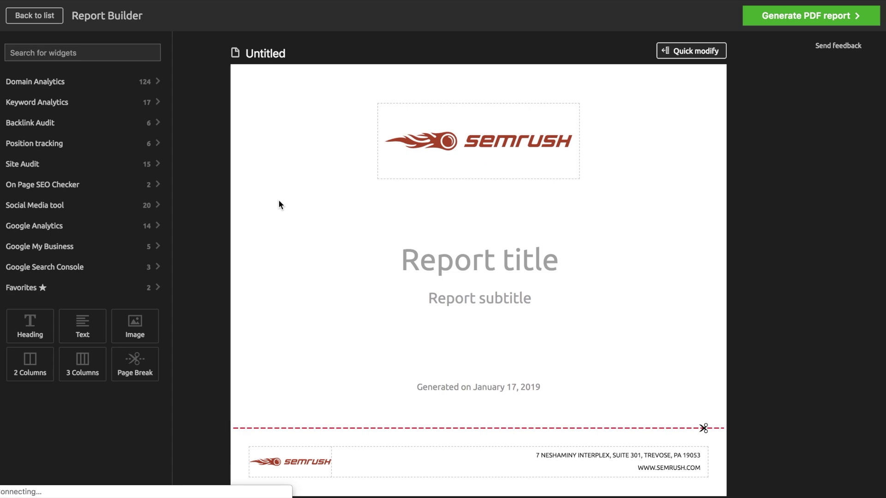
pyautogui.click(385, 112)
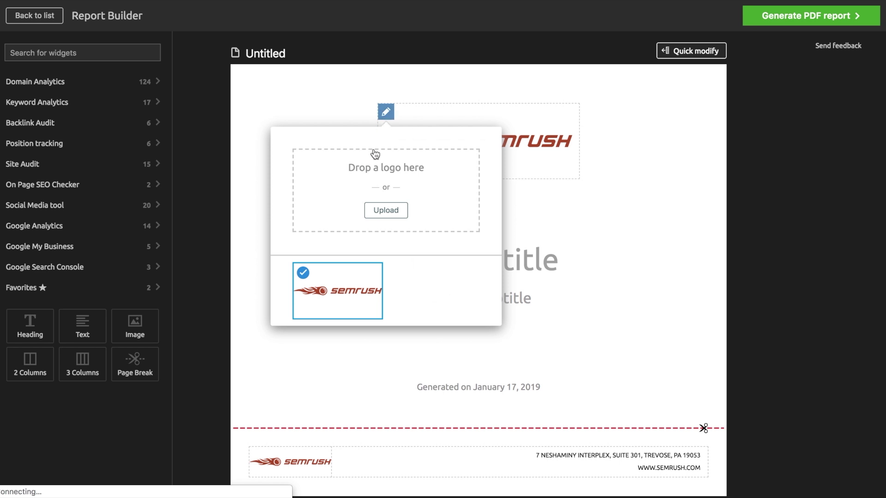
pyautogui.click(386, 112)
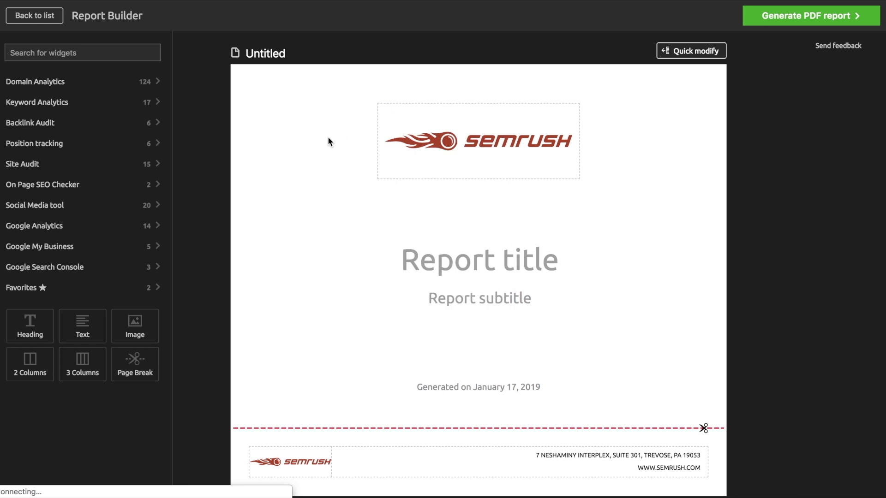
# Step: Add the Social Media Tool: Overview widget from Favorites, loading all-channels data
pyautogui.click(78, 289)
pyautogui.moveTo(69, 339); pyautogui.dragTo(417, 303)
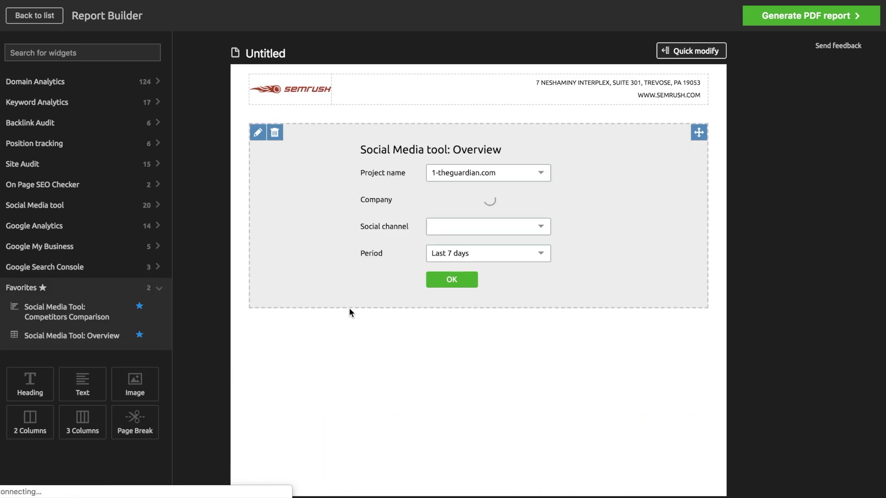
pyautogui.click(456, 281)
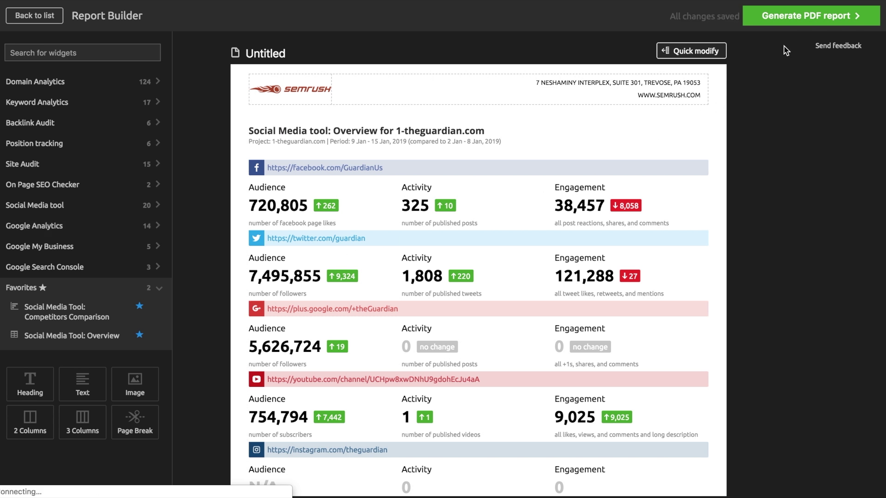
# Step: Review Generate PDF email and schedule options, leaving both off, and return to My Reports
pyautogui.click(803, 21)
pyautogui.click(655, 48)
pyautogui.click(655, 48)
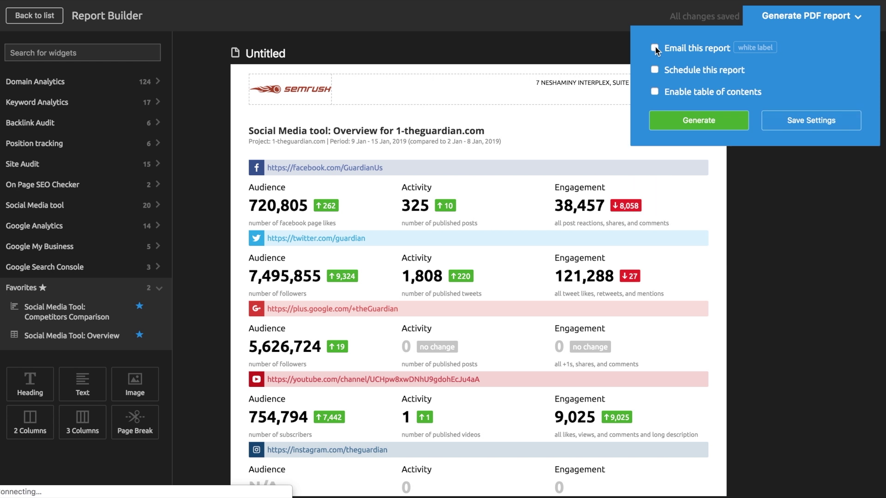
pyautogui.click(655, 70)
pyautogui.click(655, 70)
pyautogui.click(566, 31)
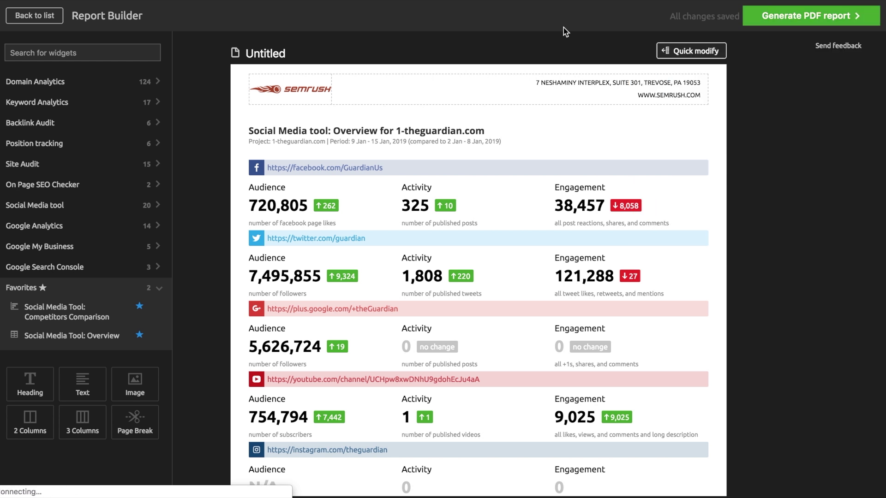
pyautogui.click(41, 19)
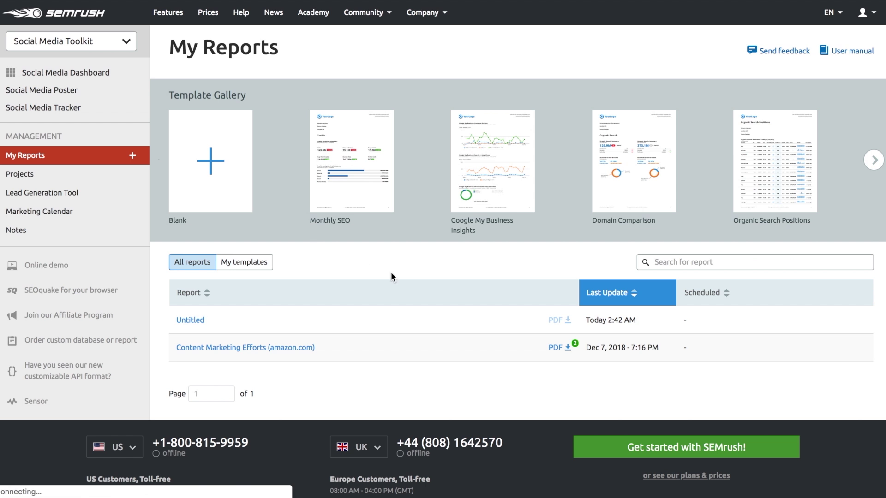
# Step: Use Create Template from the Untitled report's gear menu and confirm with Create
pyautogui.click(530, 320)
pyautogui.click(552, 284)
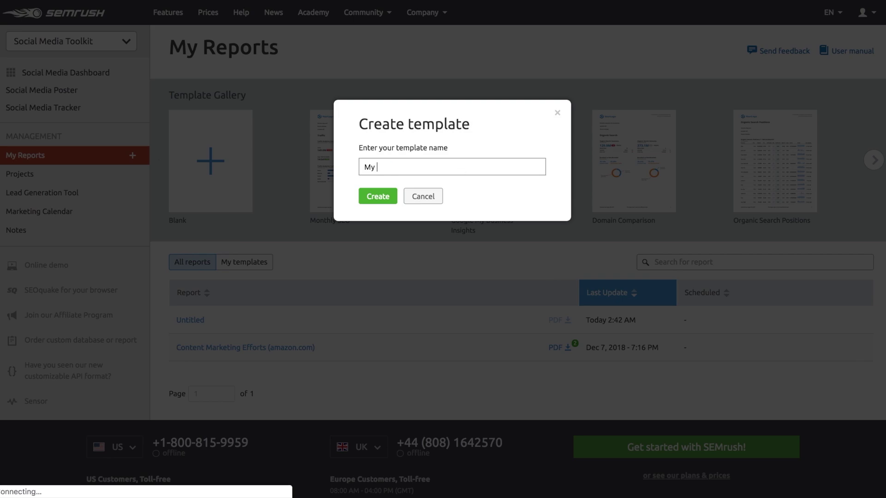
pyautogui.click(381, 194)
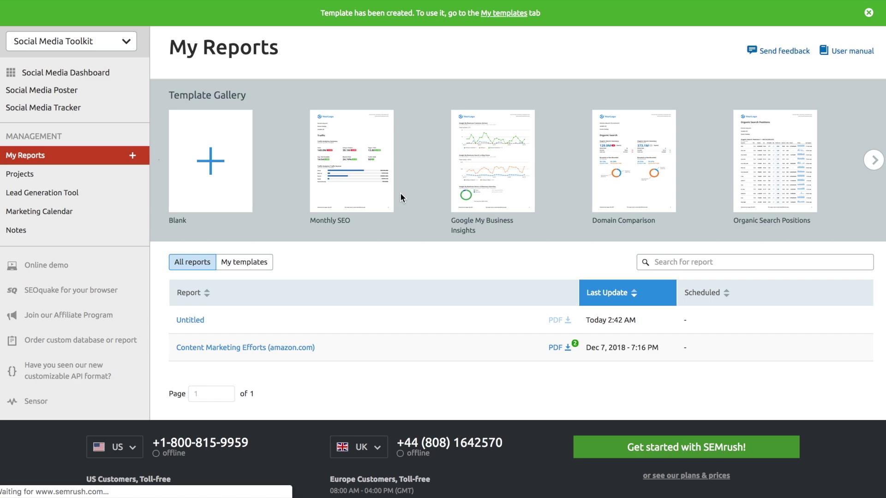